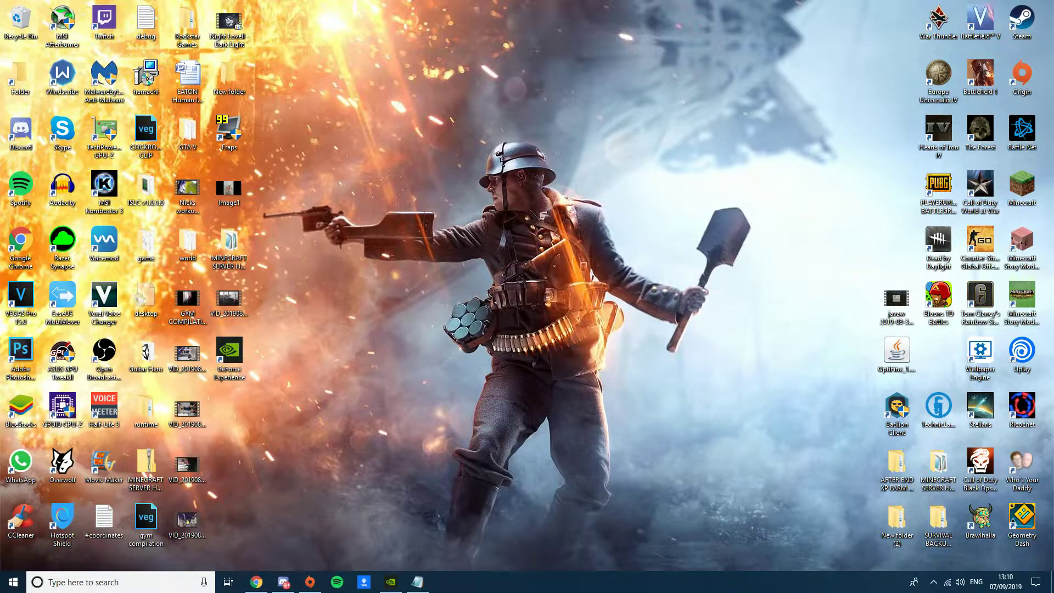
- Restore the Chrome window showing the minecraft_server.1.14.4.jar download page
left_click(257, 582)
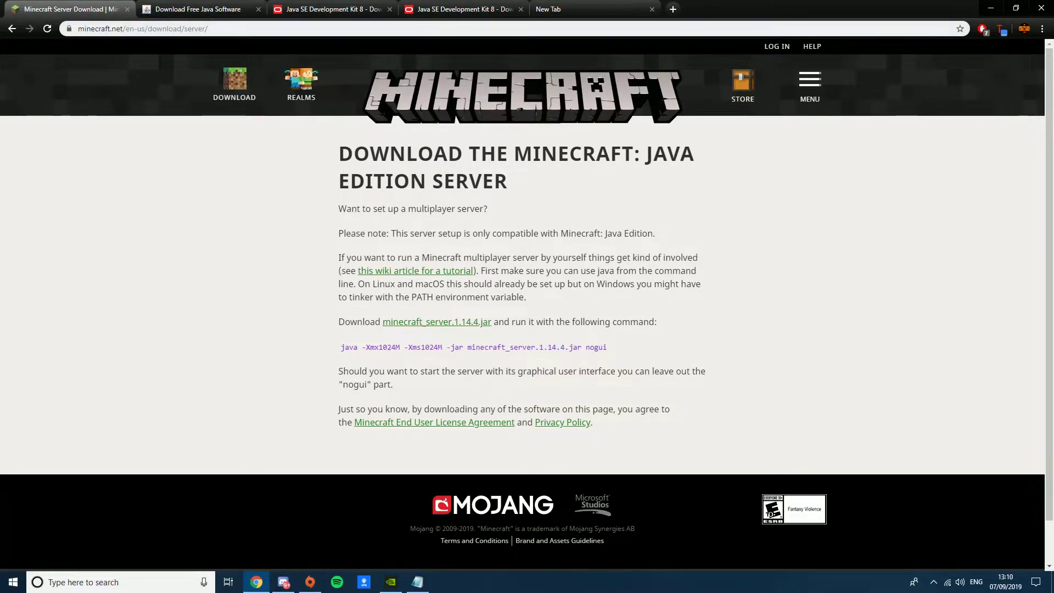
- Trigger the minecraft_server.1.14.4.jar download, discard it, and minimize Chrome
key("ctrl+l")
left_click(252, 28)
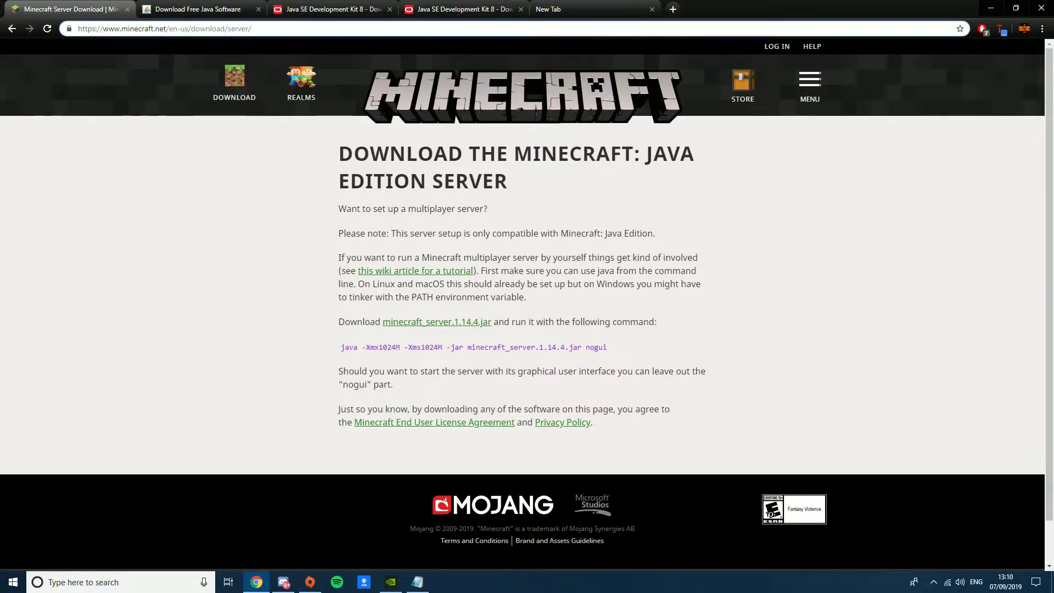
scroll(527, 297, "down", 1)
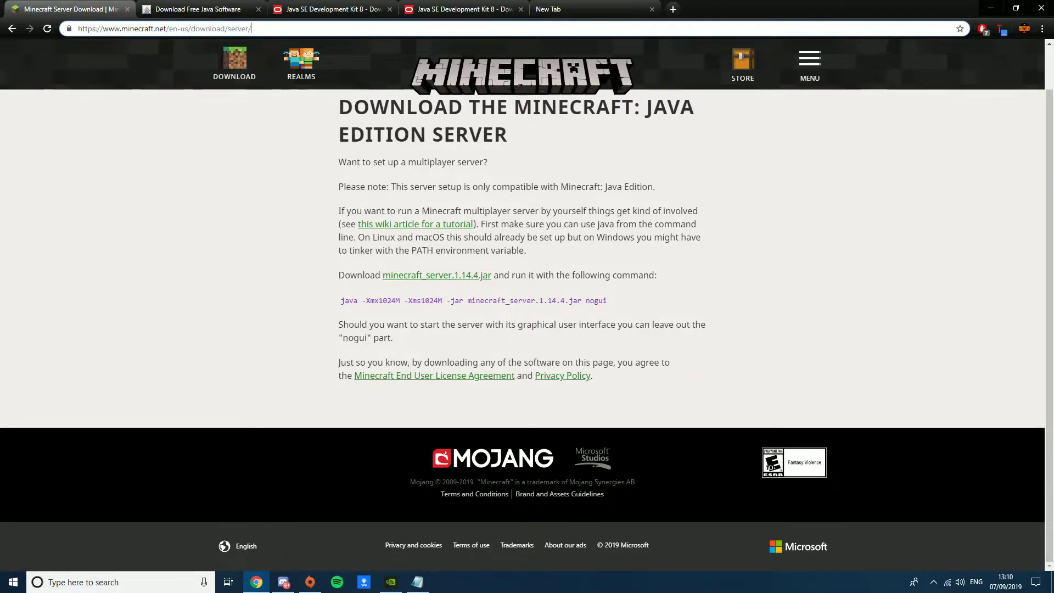
left_click(436, 275)
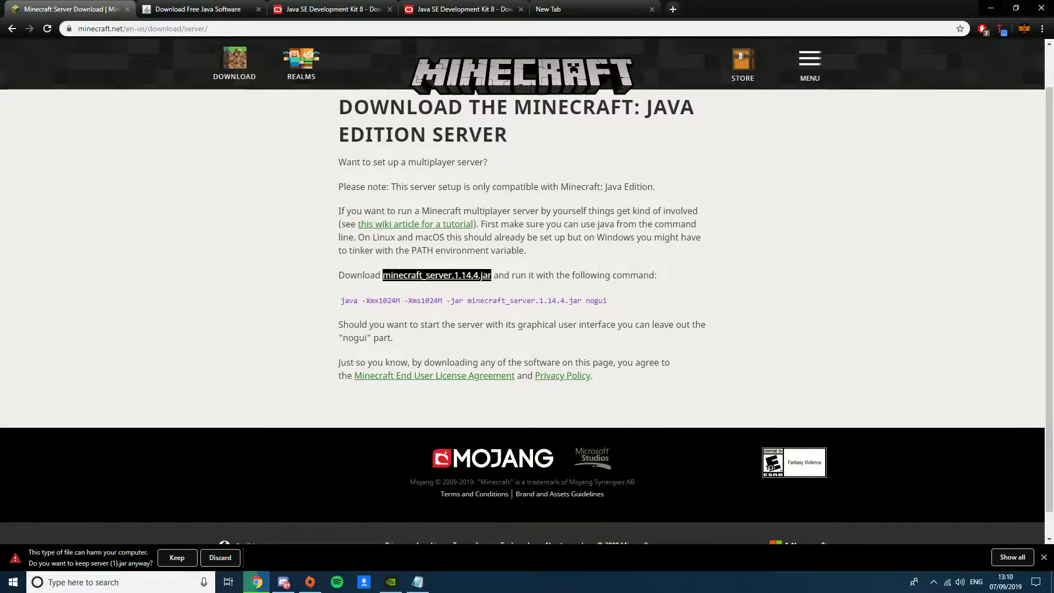
left_click(221, 558)
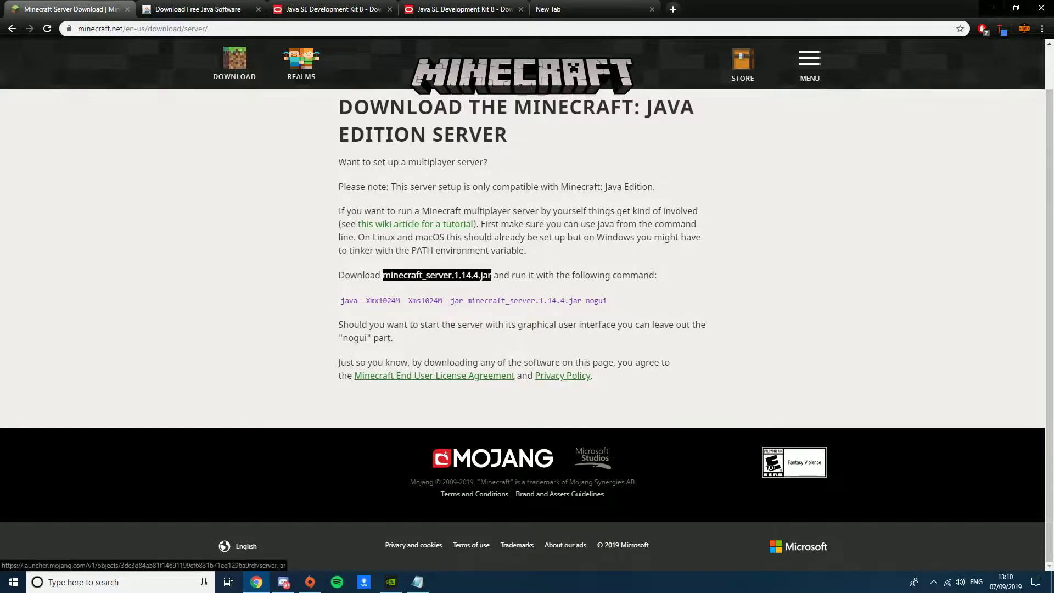
left_click(1053, 587)
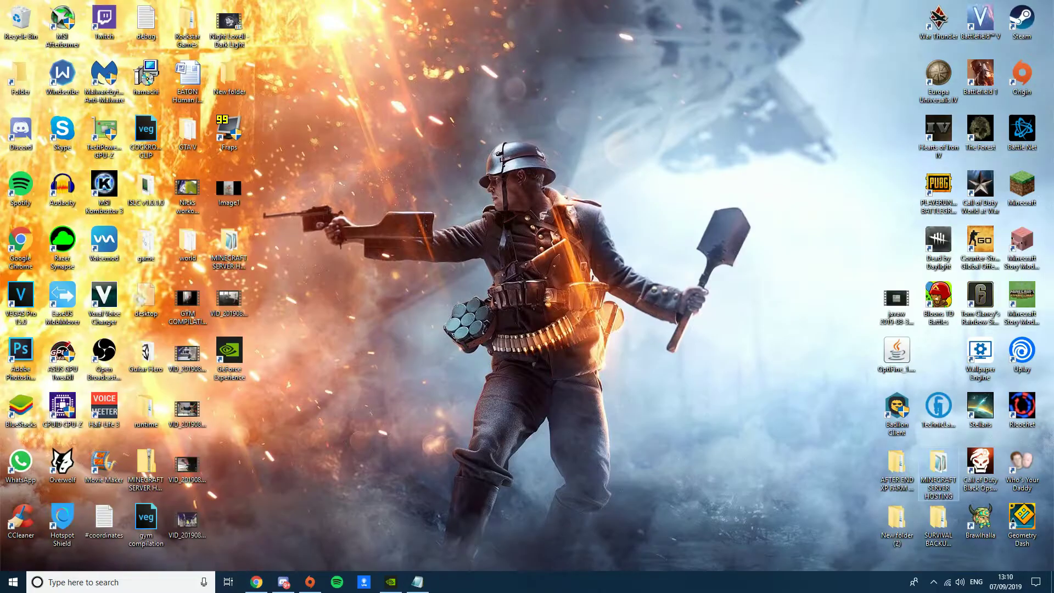
- Create a desktop folder named 'YOUTUBE MINECRAFT SERVER TUTORIAL' and position it
right_click(669, 310)
mouse_move(695, 430)
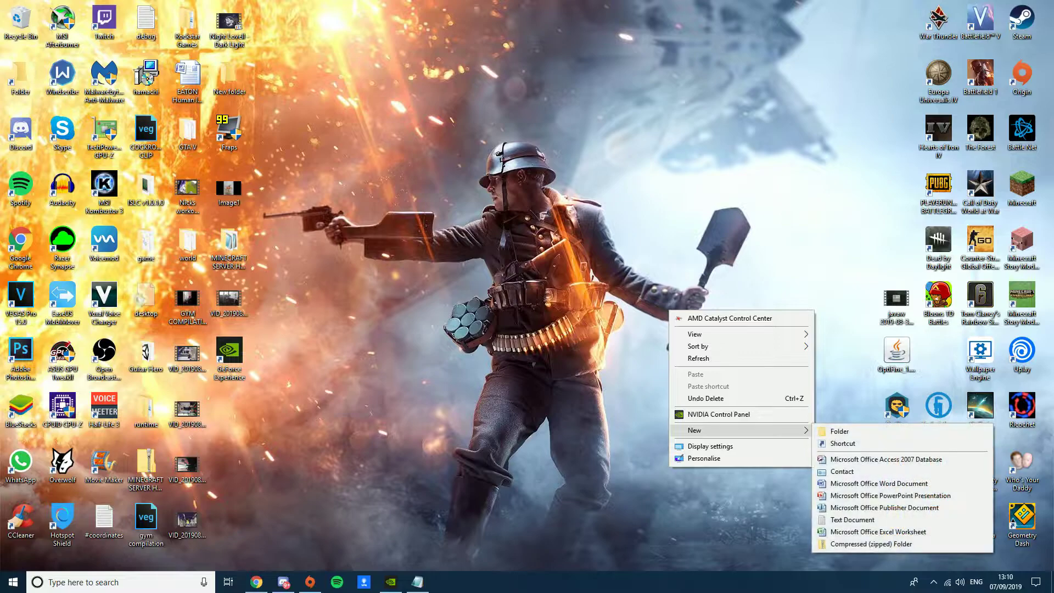
left_click(829, 431)
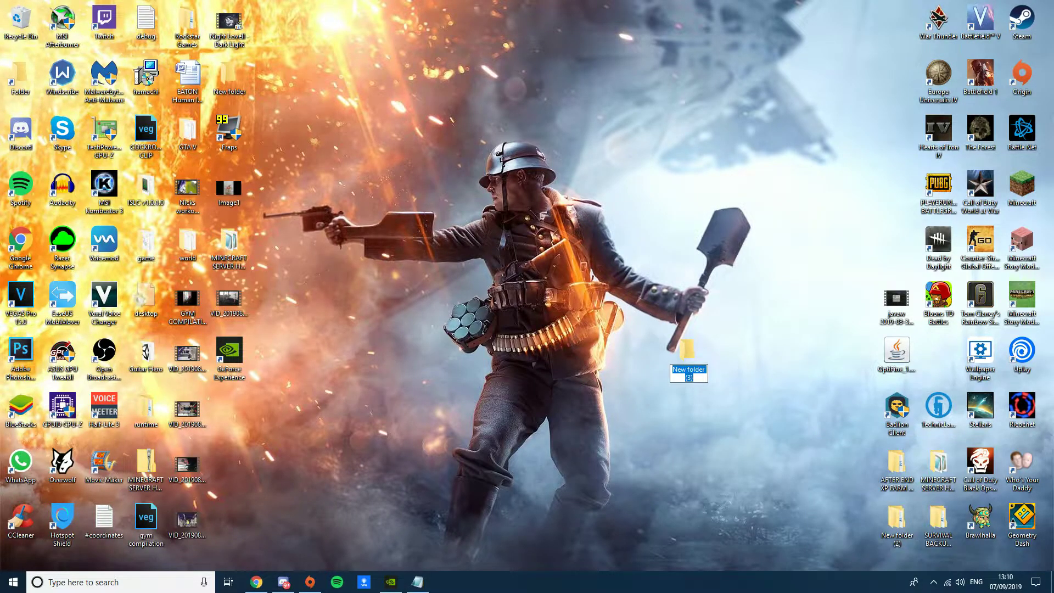
key("BackSpace")
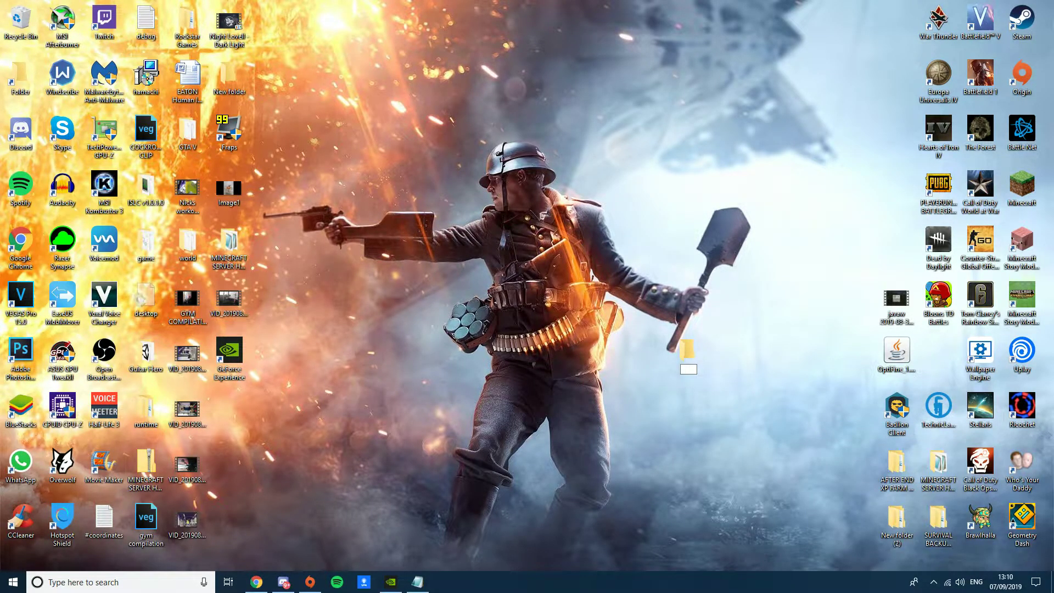
type("YOUTUBE MINECRAFT SERVER TUTORIAL")
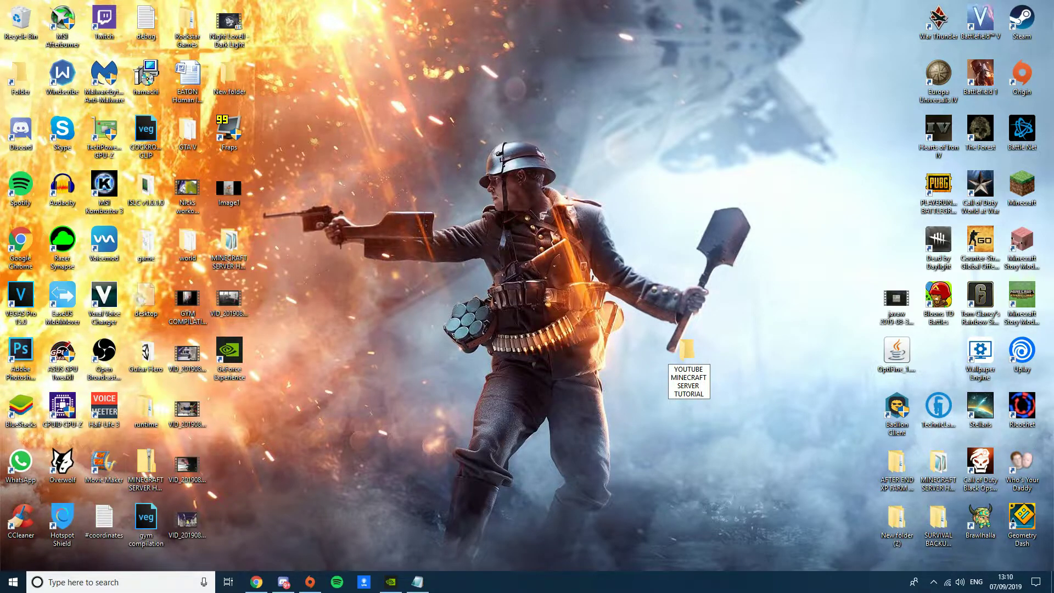
key("Return")
left_click_drag(688, 352, 745, 318)
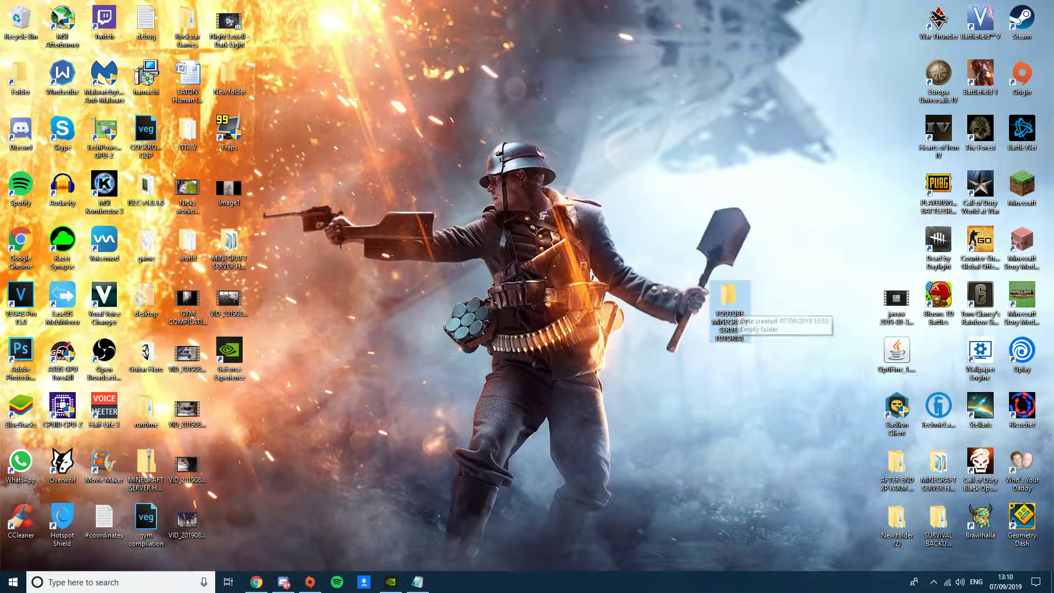
- Download the server jar again, keep it, and drop it into the tutorial folder
left_click(256, 582)
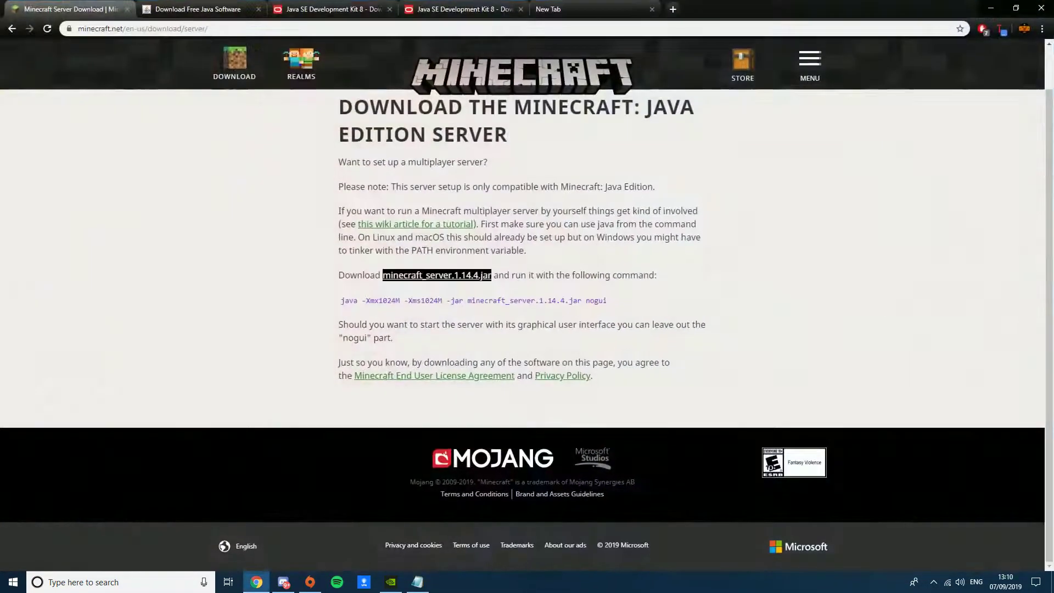
left_click(437, 275)
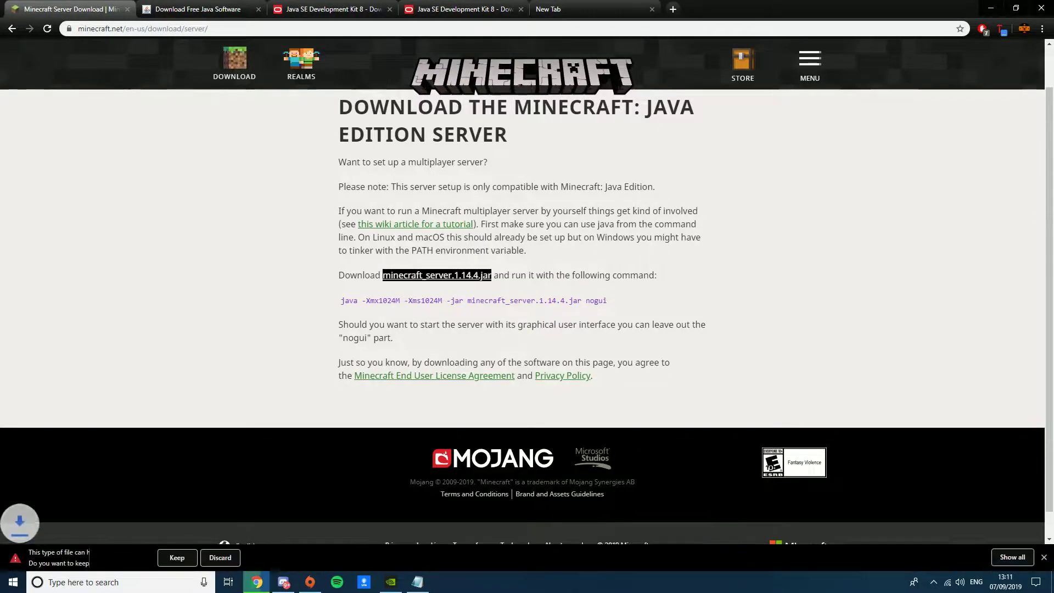
left_click(176, 555)
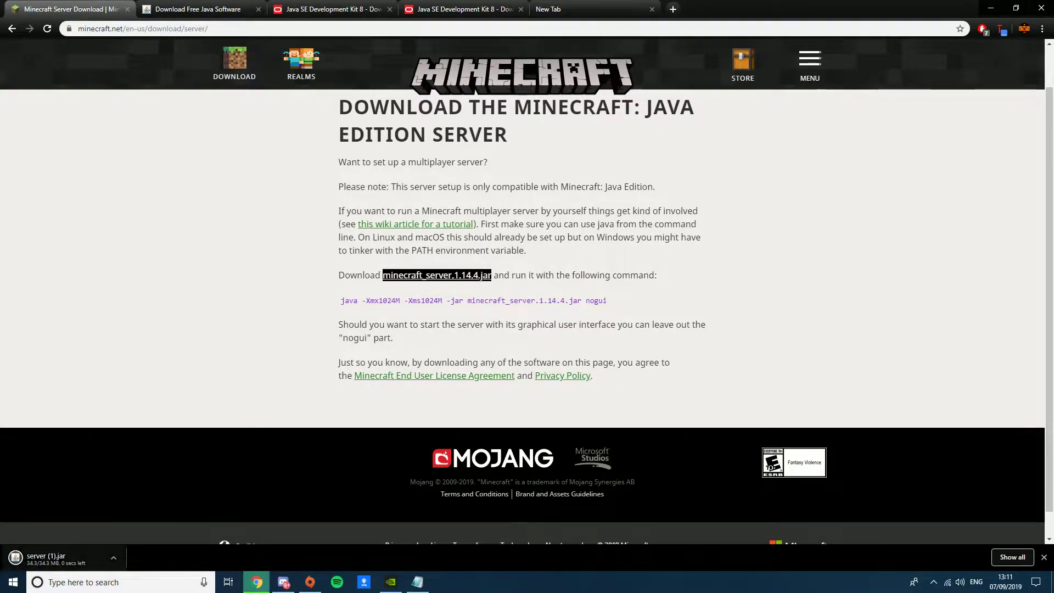
left_click_drag(71, 558, 729, 318)
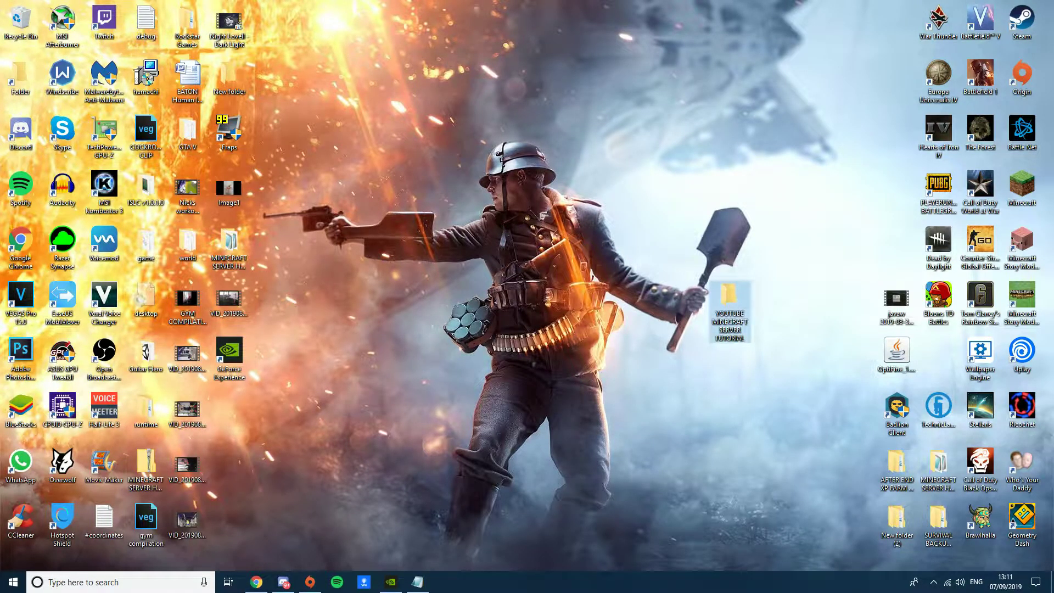
- Inside the tutorial folder, rename the 'server (1)' jar to 'server'
double_click(729, 308)
left_click(495, 323)
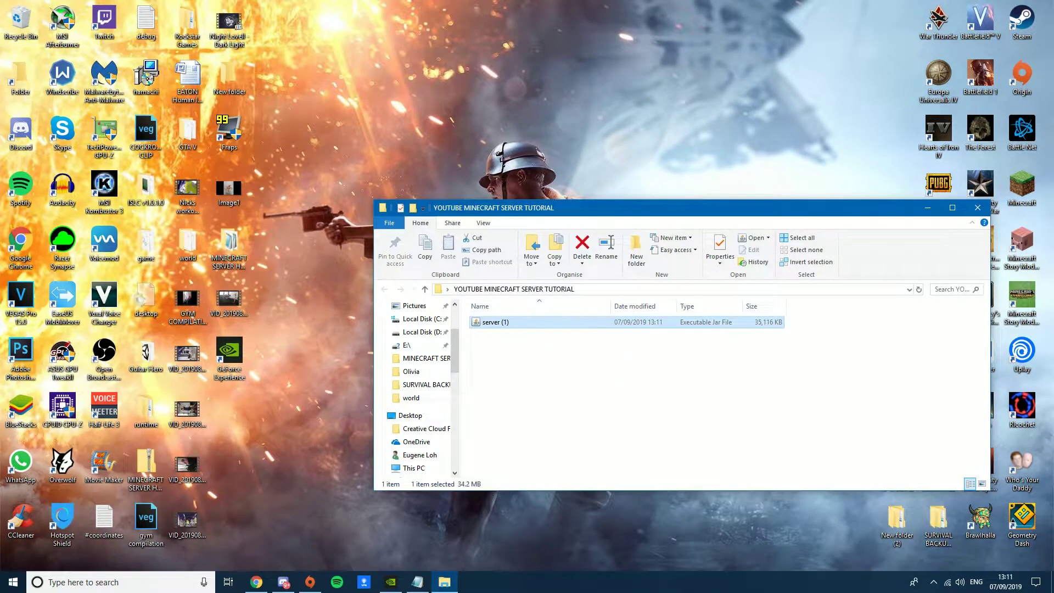
right_click(496, 323)
left_click(549, 517)
type("SERVER")
key("BackSpace")
key("BackSpace")
key("BackSpace")
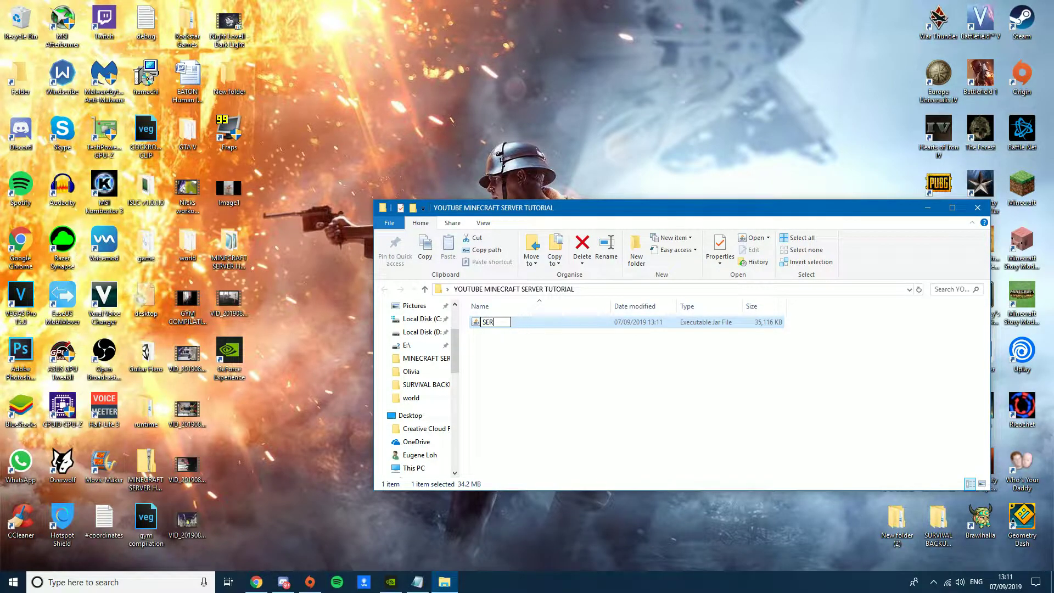
key("BackSpace")
key("BackSpace")
key("BackSpace")
type("server")
key("Return")
- Add a New Text Document to the folder and open it in Notepad
right_click(561, 362)
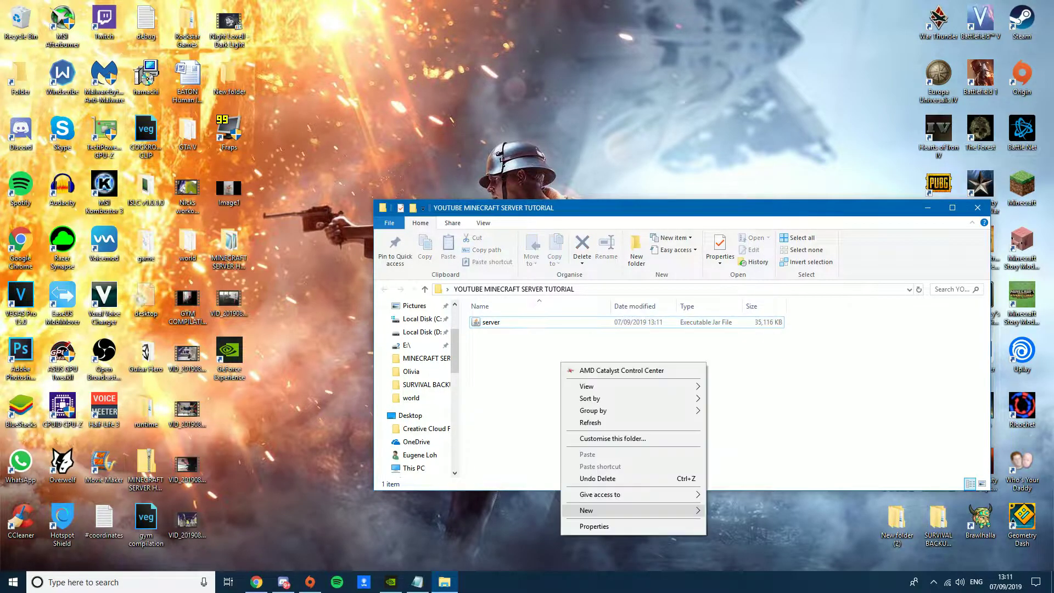
mouse_move(604, 510)
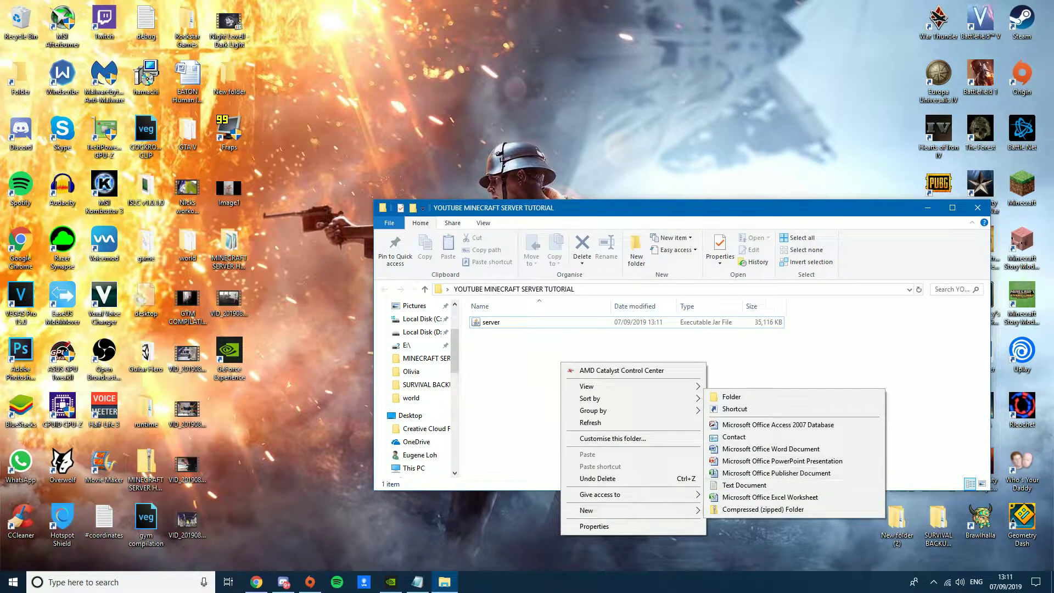
left_click(514, 348)
right_click(513, 348)
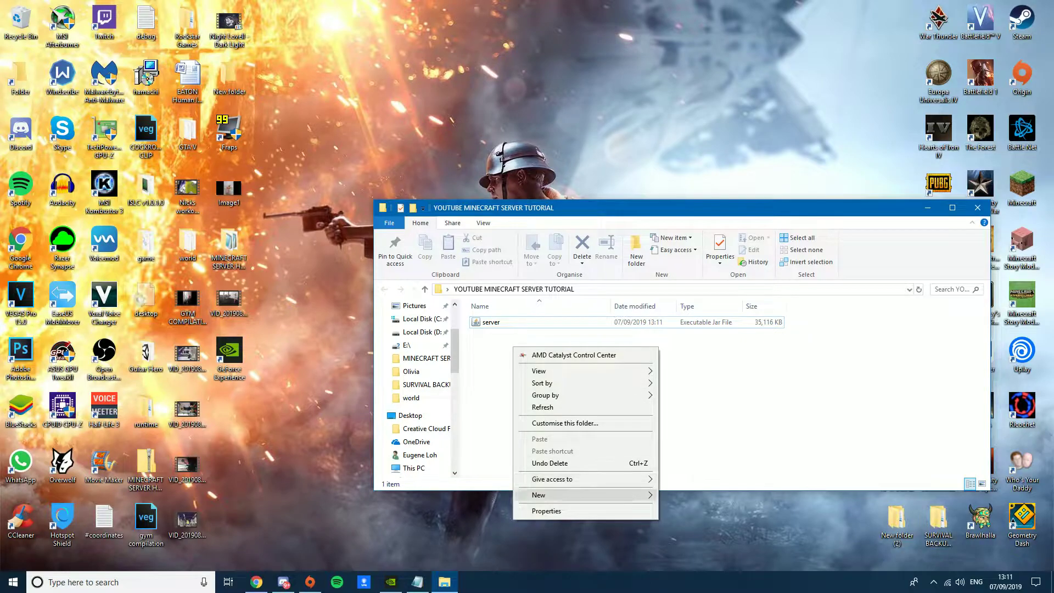
mouse_move(549, 495)
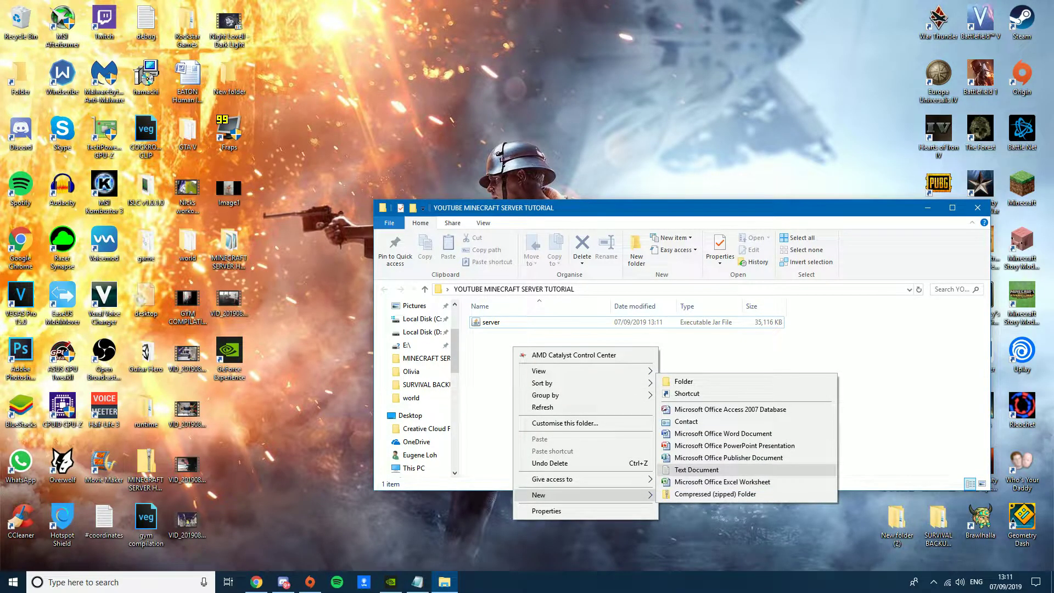
left_click(696, 469)
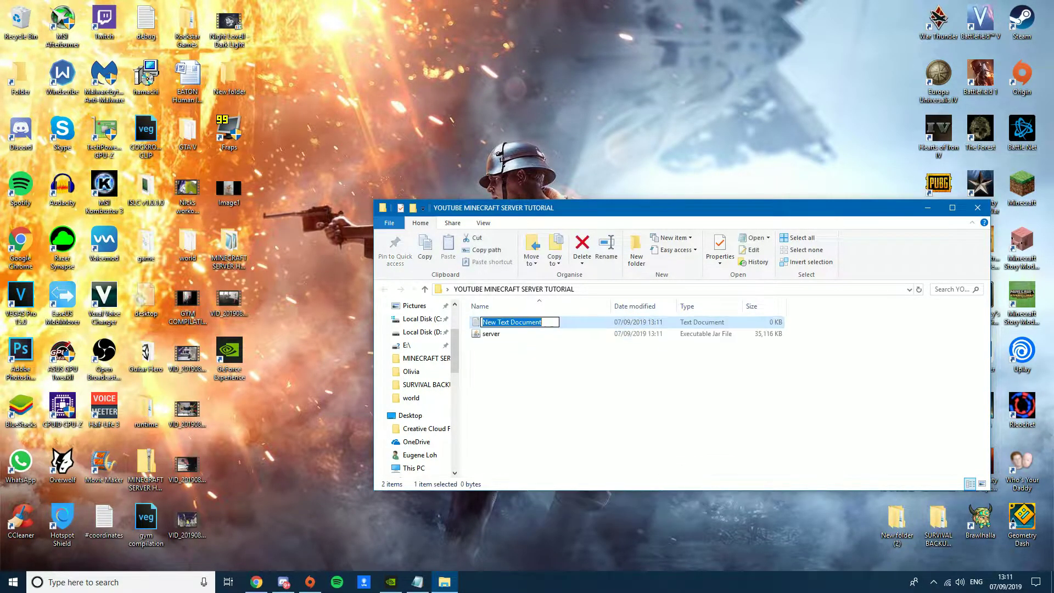
key("Return")
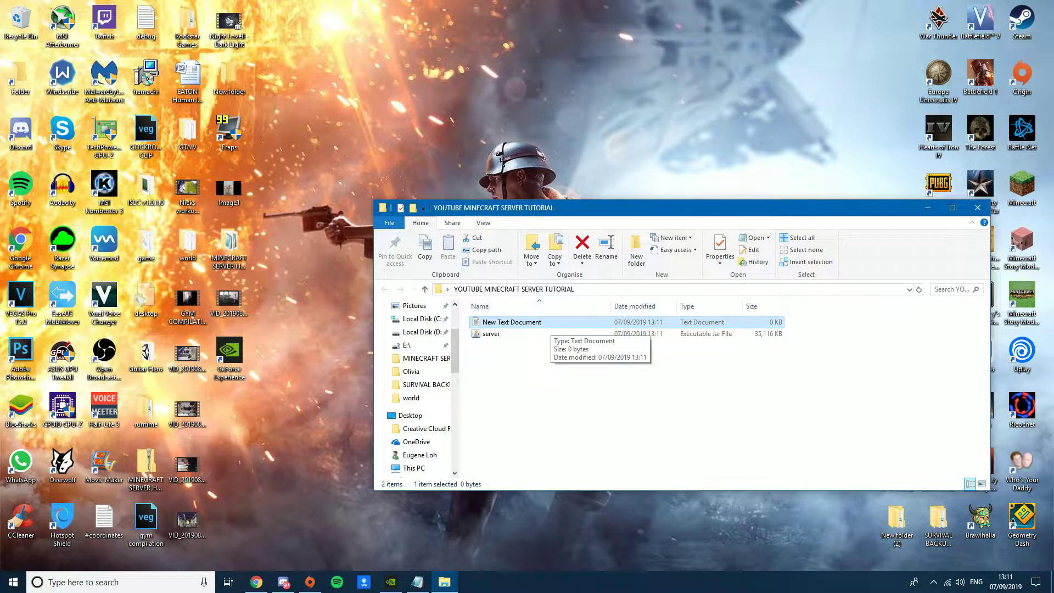
key("Return")
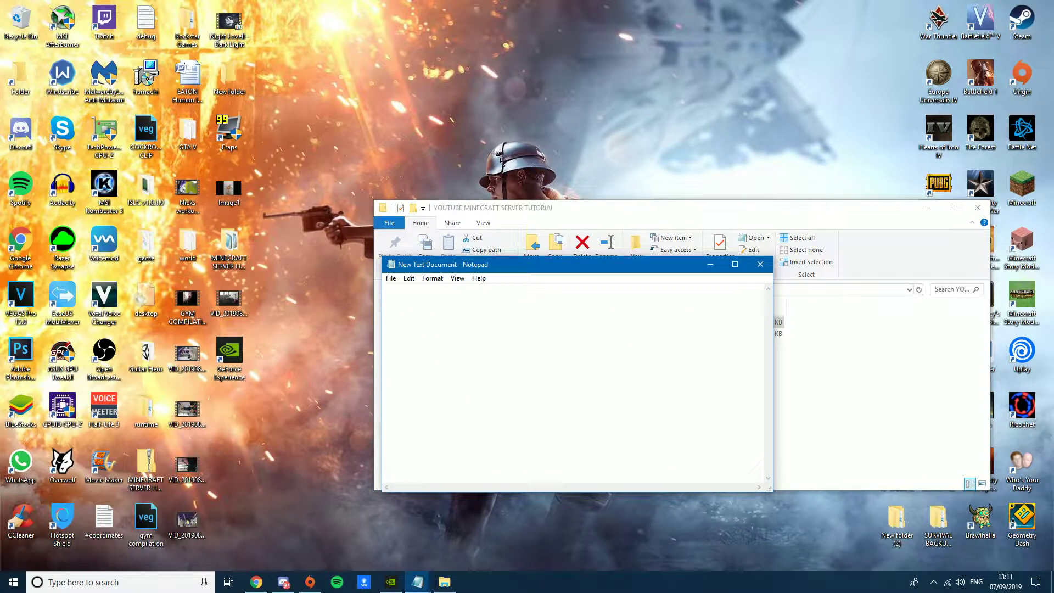
- Move the Untitled server-commands note to the top and select the 4GB java command and PAUSE lines
left_click(358, 530)
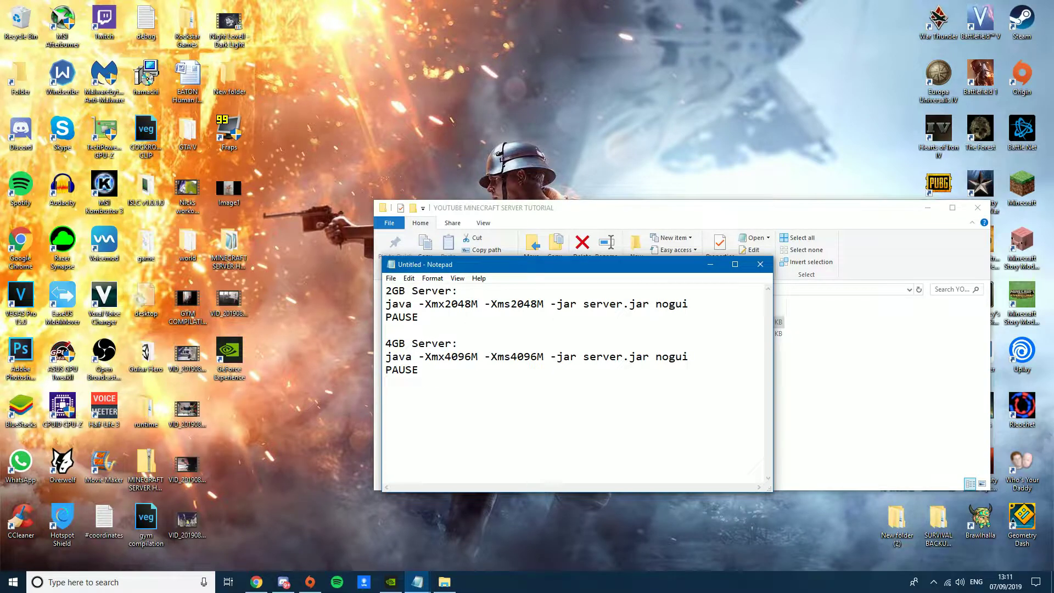
left_click_drag(620, 265, 339, 77)
left_click_drag(271, 77, 515, 32)
left_click(383, 85)
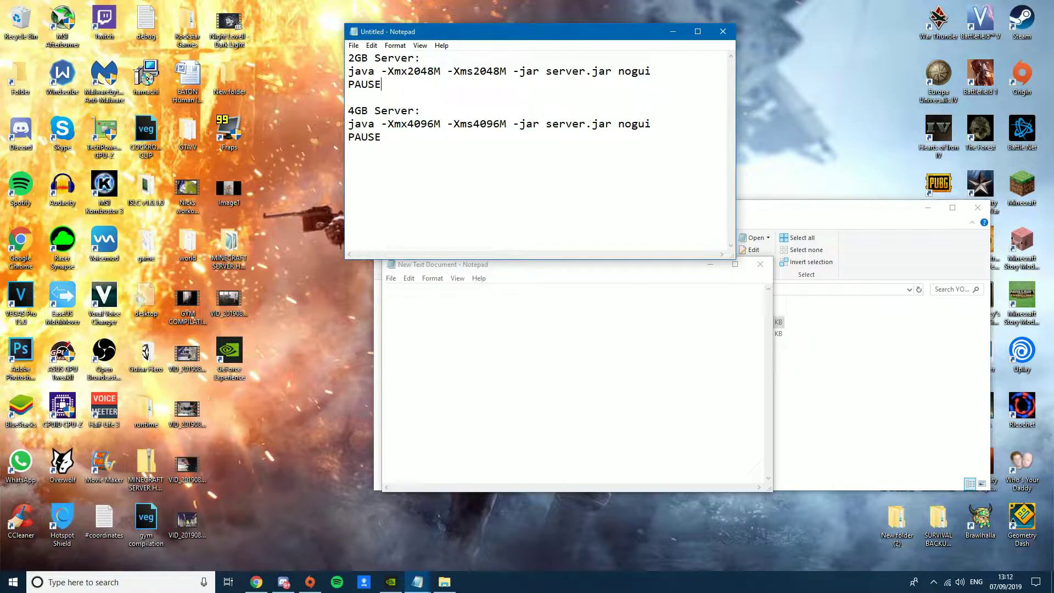
left_click_drag(348, 57, 421, 57)
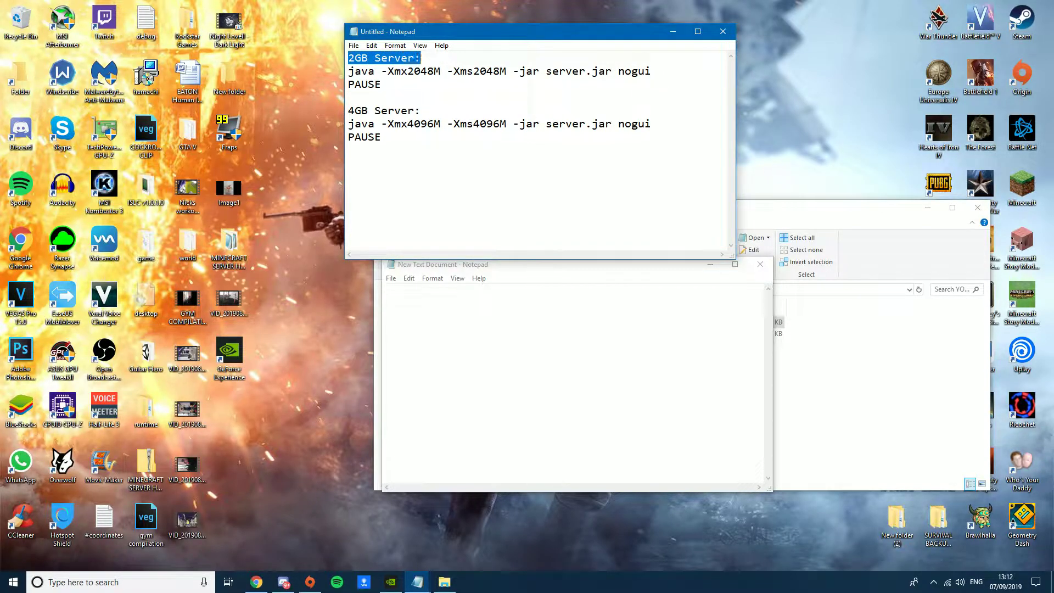
left_click(421, 58)
left_click_drag(348, 58, 421, 58)
left_click(420, 58)
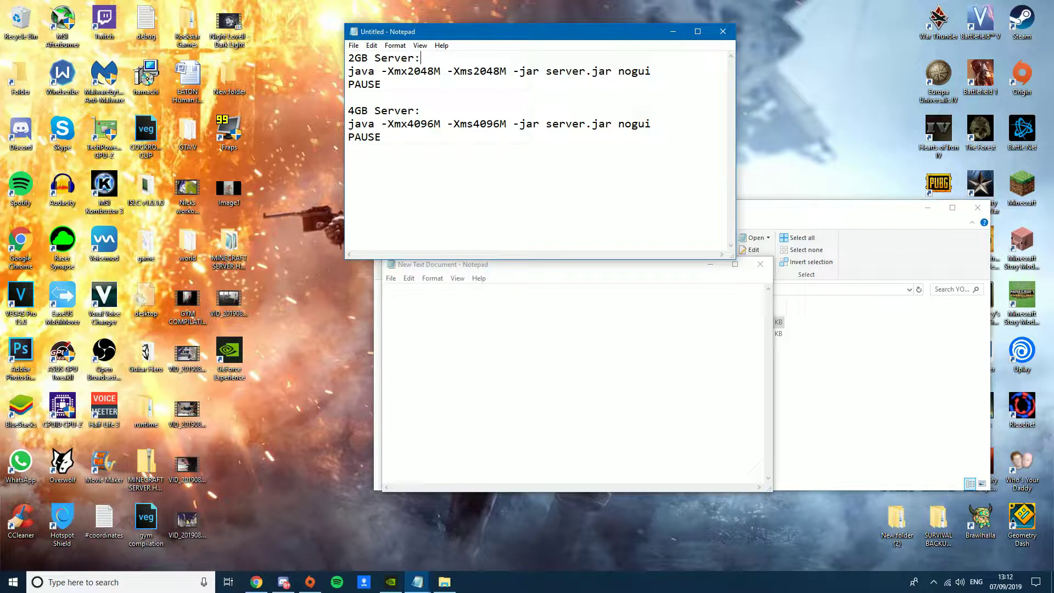
left_click_drag(492, 59, 493, 85)
left_click(493, 85)
left_click_drag(348, 124, 390, 138)
left_click(389, 138)
left_click_drag(348, 124, 381, 137)
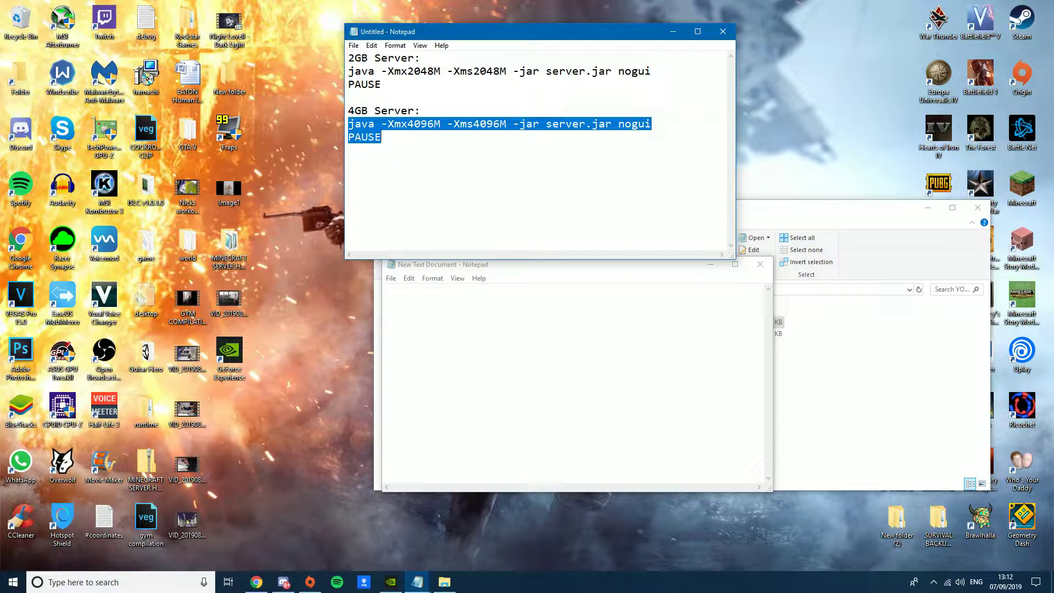
- Open File Explorer at This PC and bring up its context menu
key("super")
key("super")
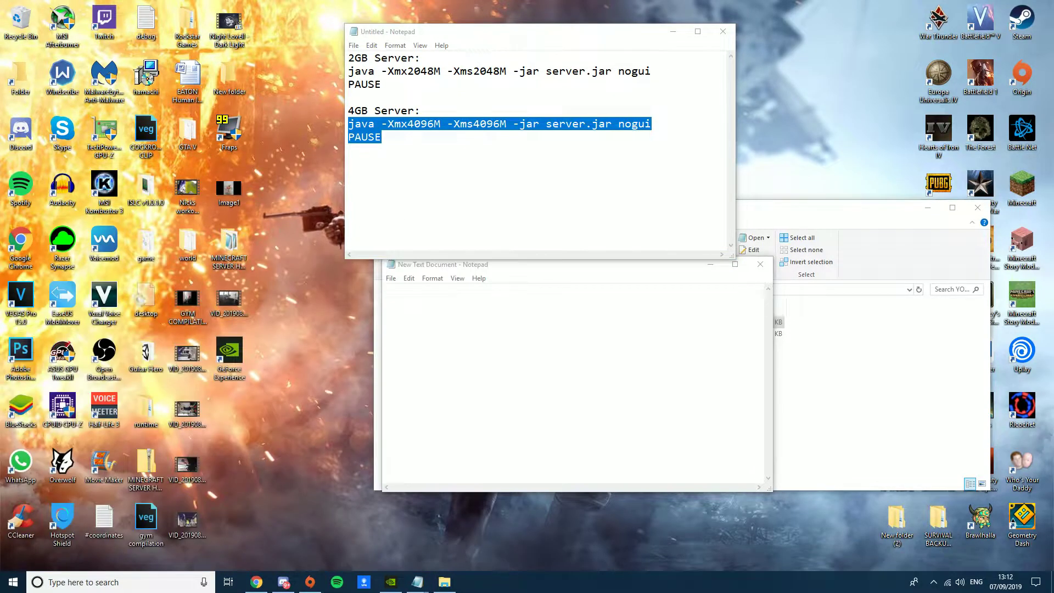
key("super+e")
right_click(426, 362)
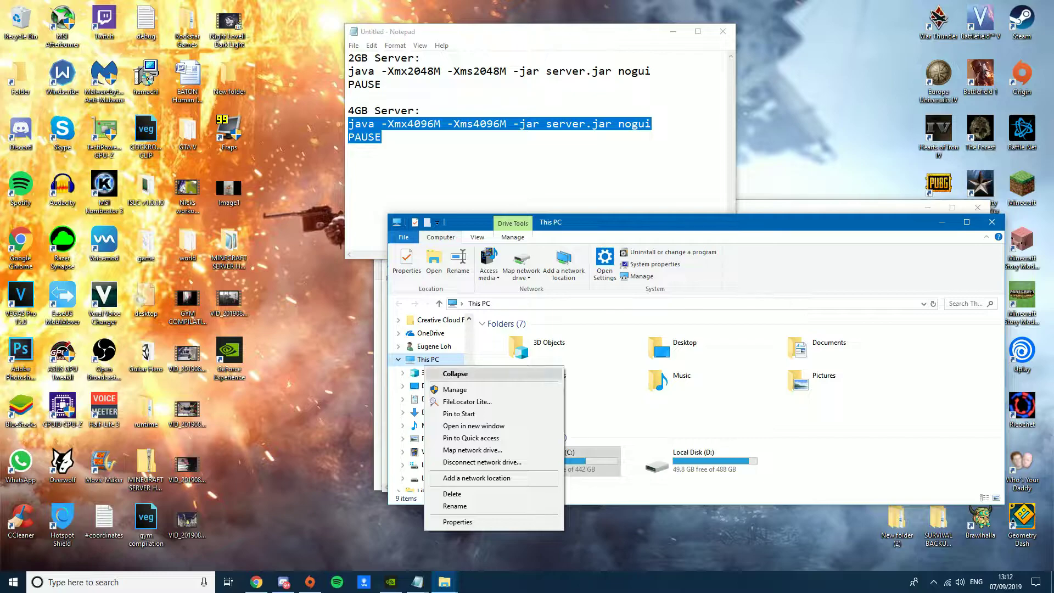
- Check This PC has 16 GB RAM, then select the 4GB java command and PAUSE lines
left_click(458, 522)
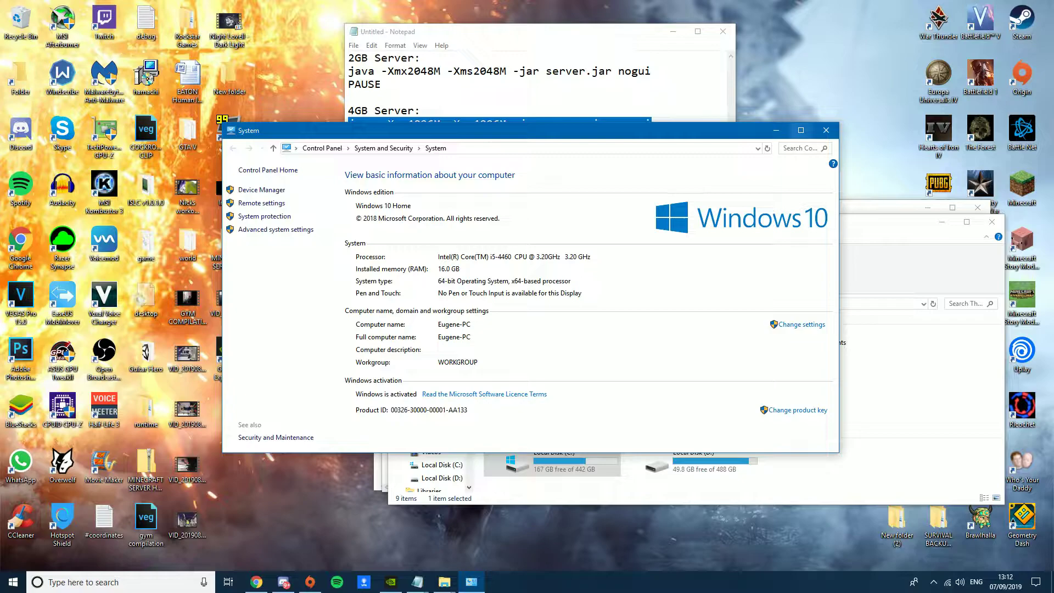
left_click(776, 130)
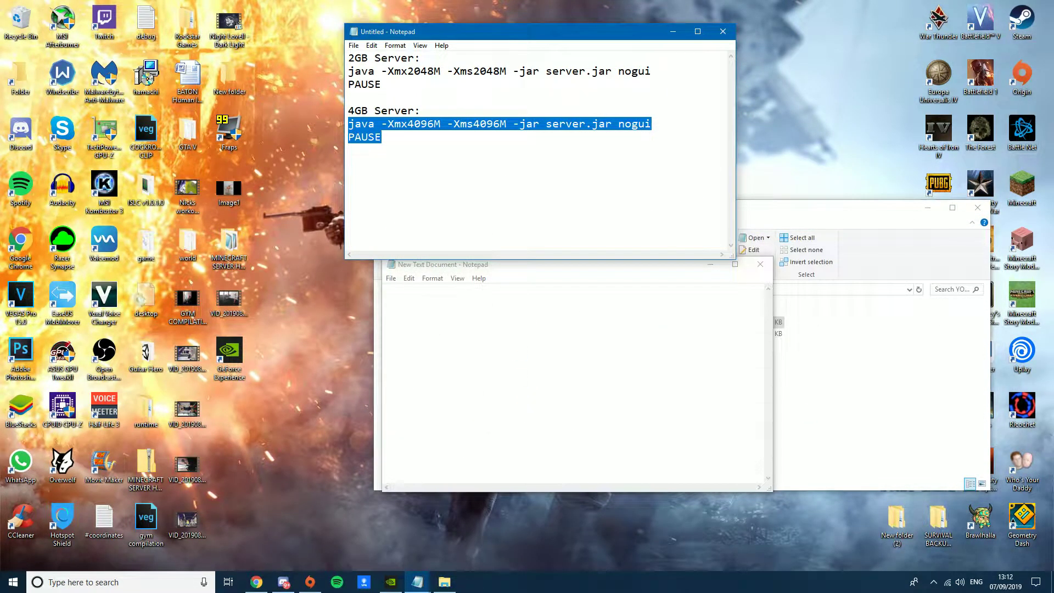
left_click(394, 124)
left_click_drag(348, 123, 388, 137)
key("ctrl+c")
left_click(723, 32)
- Paste the 4GB java command and PAUSE line into the empty New Text Document
left_click(593, 292)
left_click(674, 32)
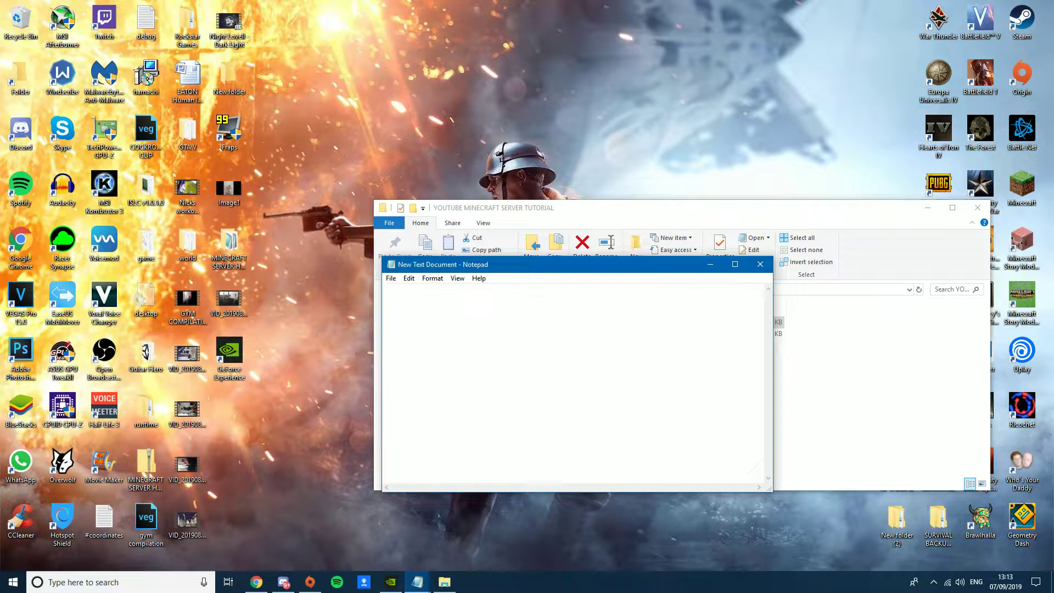
key("ctrl+v")
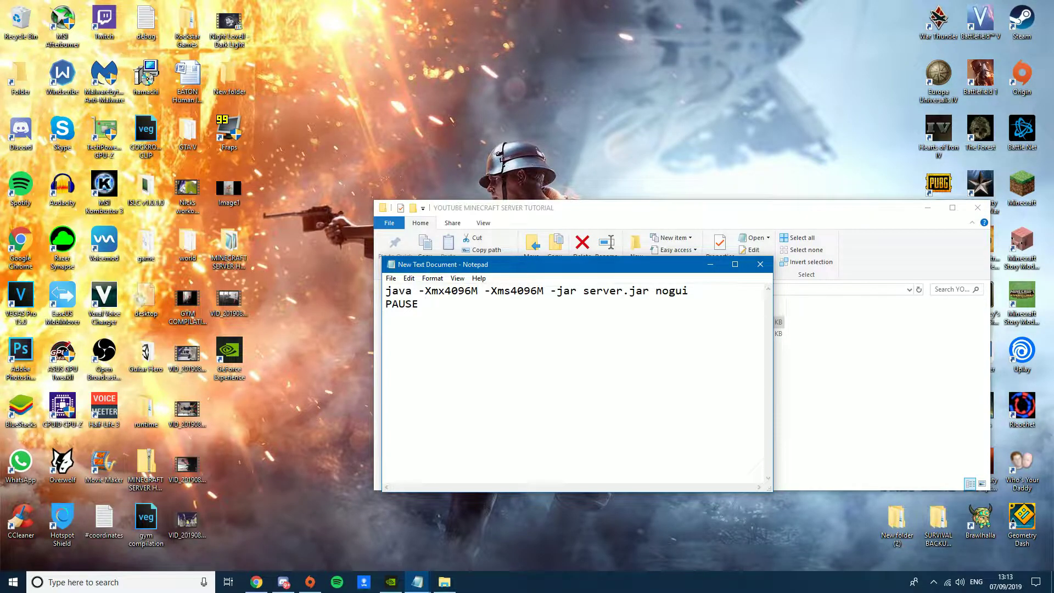
- Save the document as run.bat with file type All Files, then close Notepad
key("alt+f")
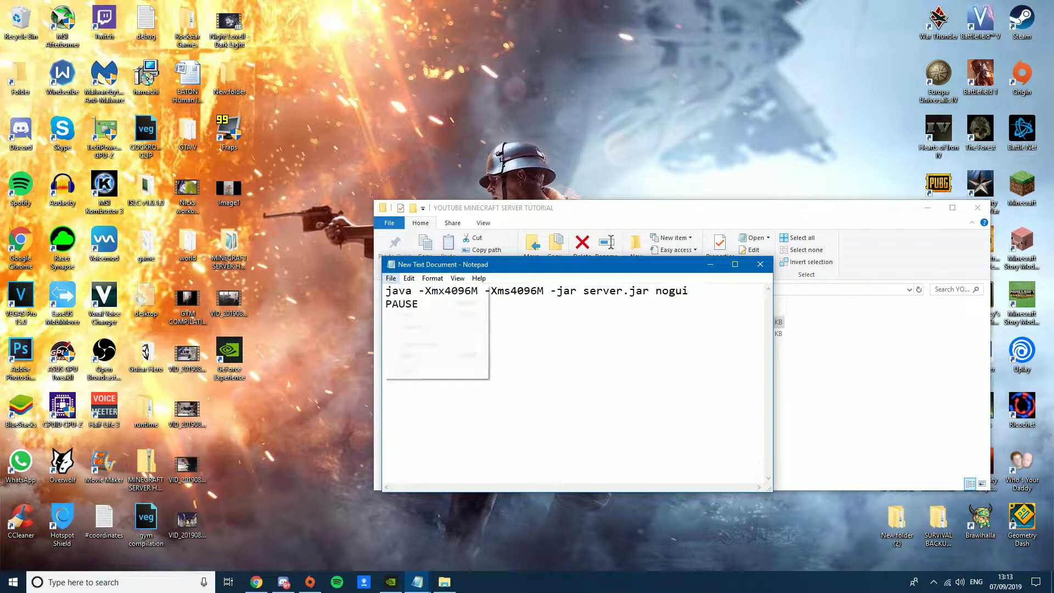
key("Down")
key("Down")
key("Down")
key("Return")
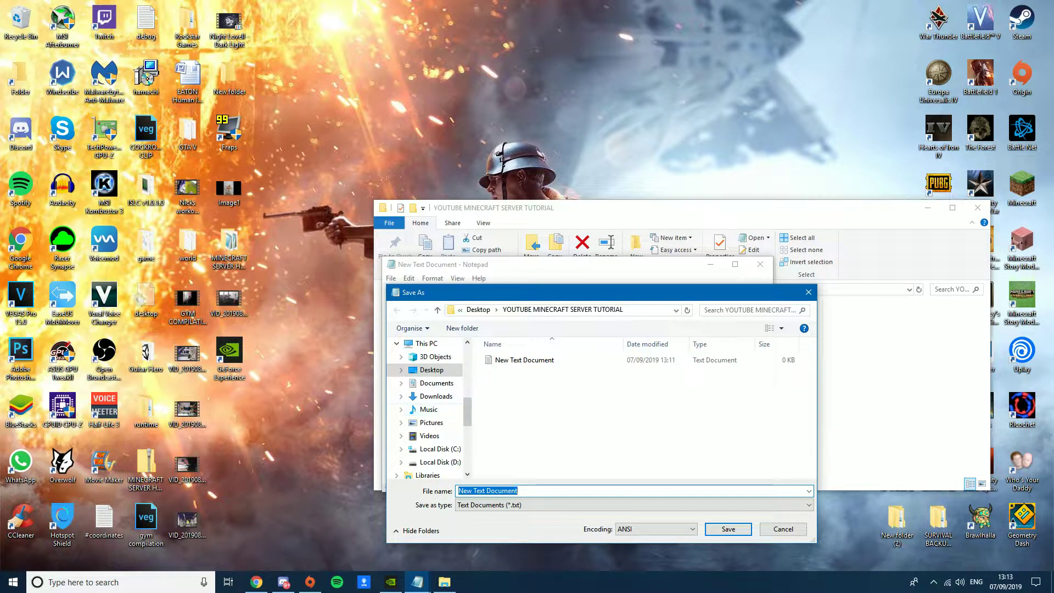
key("BackSpace")
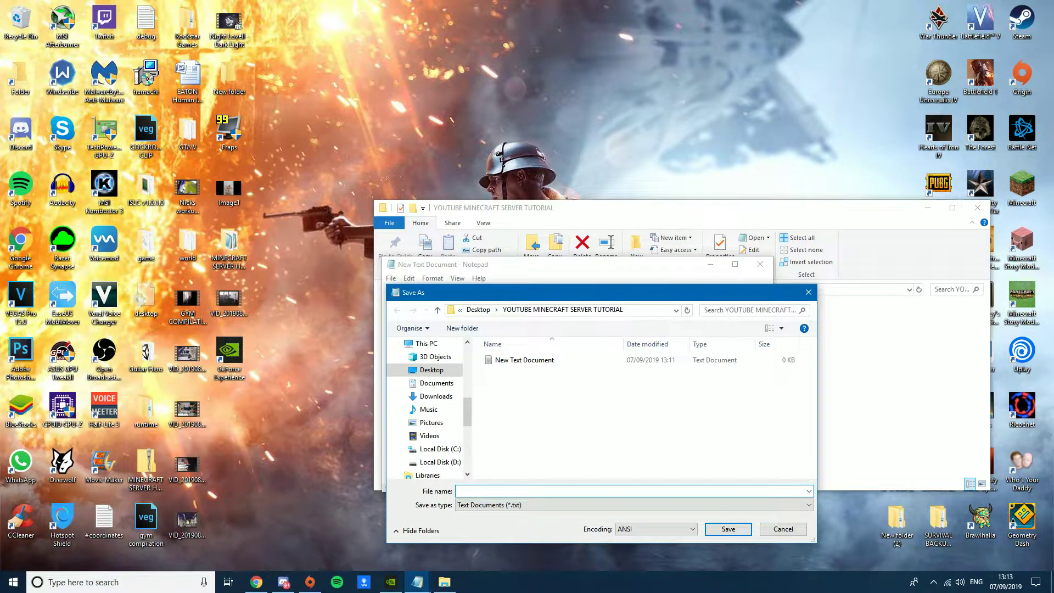
type("run.bat")
left_click(634, 505)
left_click(635, 525)
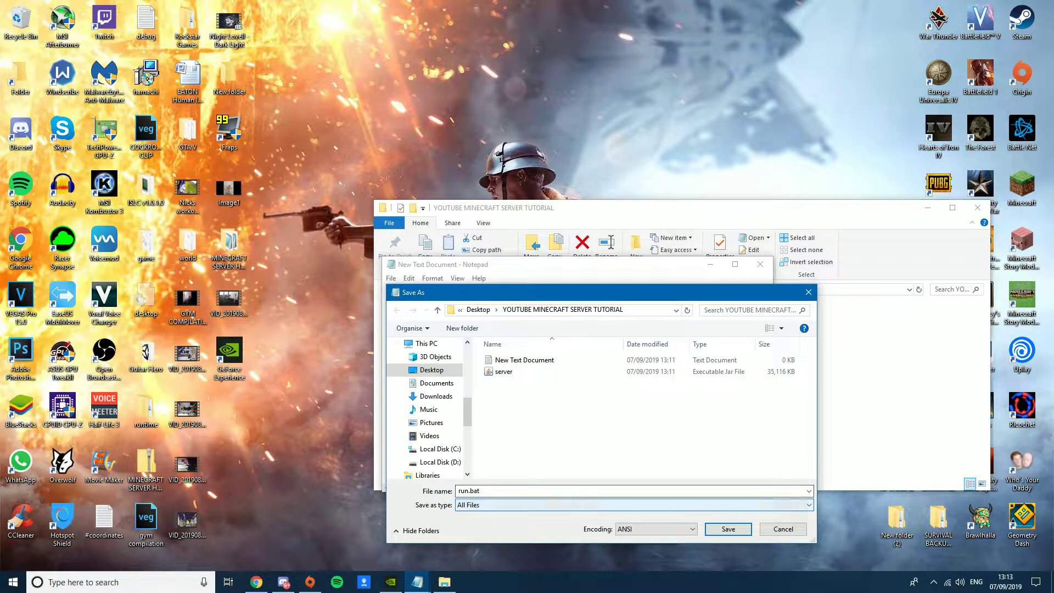
key("Return")
left_click(760, 264)
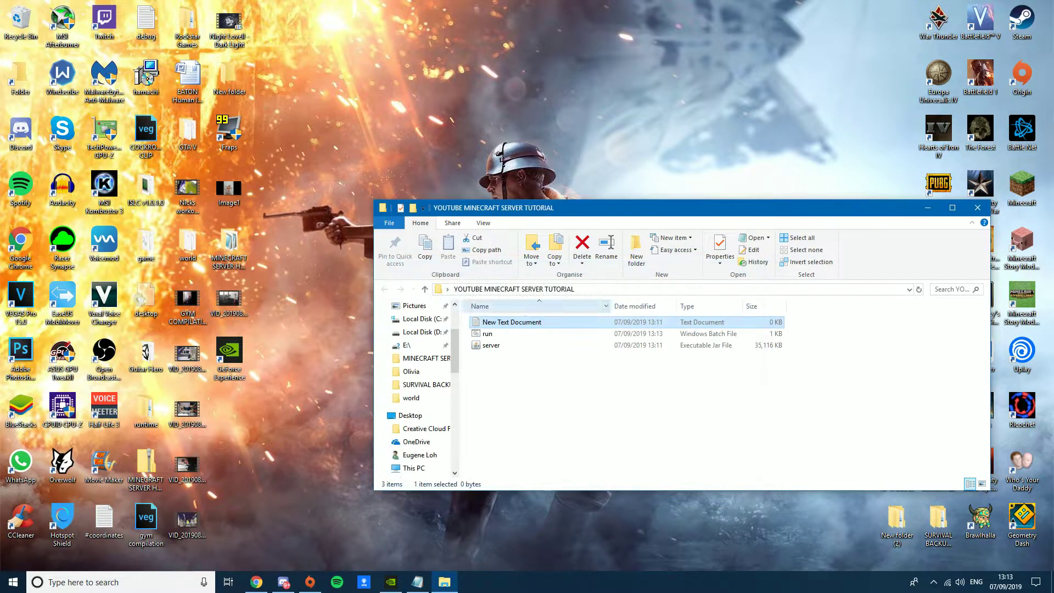
- Delete the leftover New Text Document from the tutorial folder
right_click(522, 323)
left_click(549, 522)
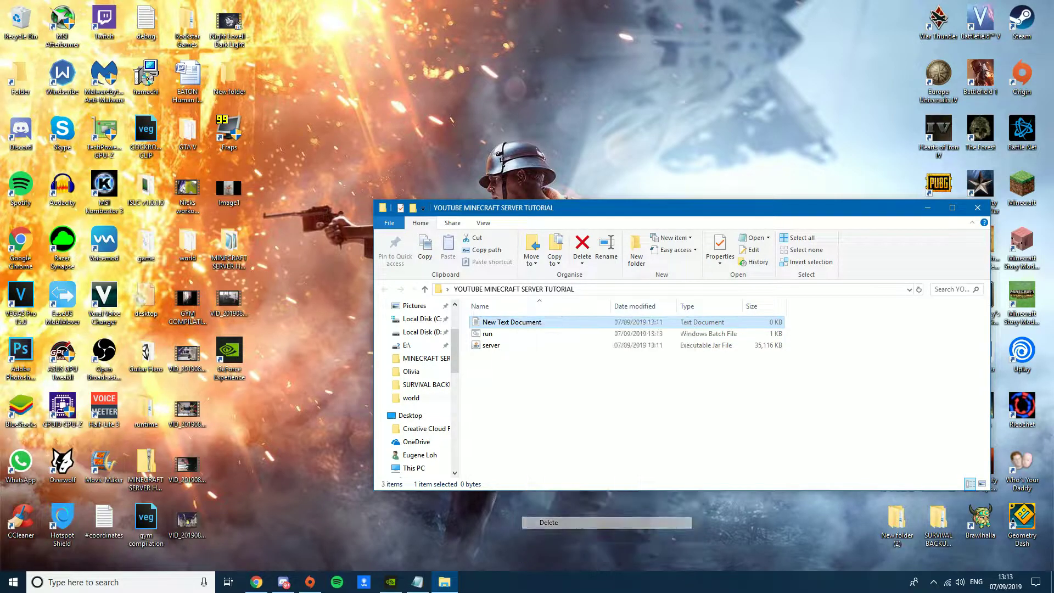
left_click(568, 334)
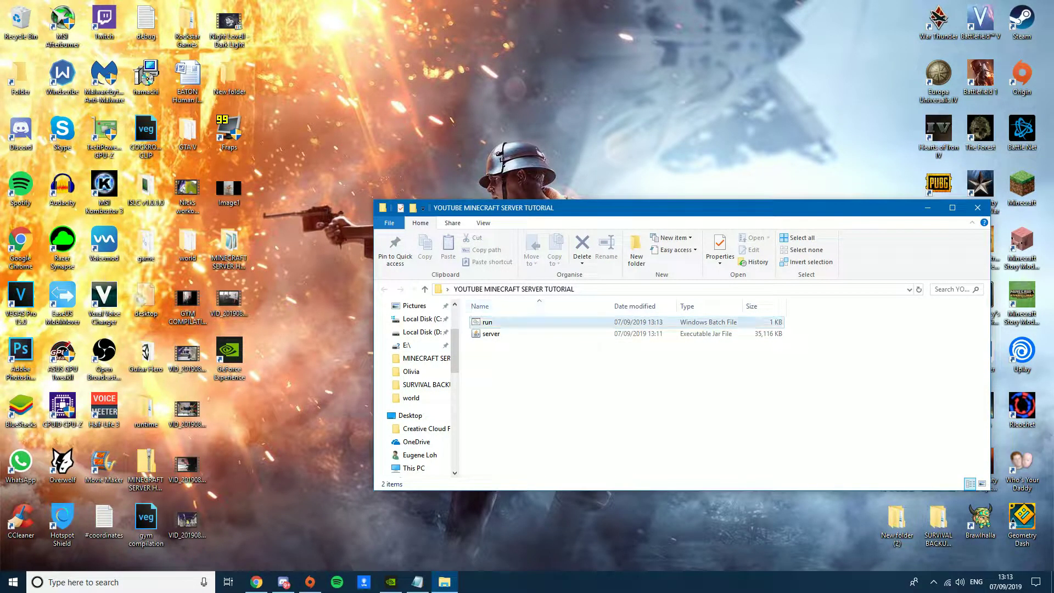
- Run run.bat once, widen the console to read the messages, then minimize it
double_click(517, 323)
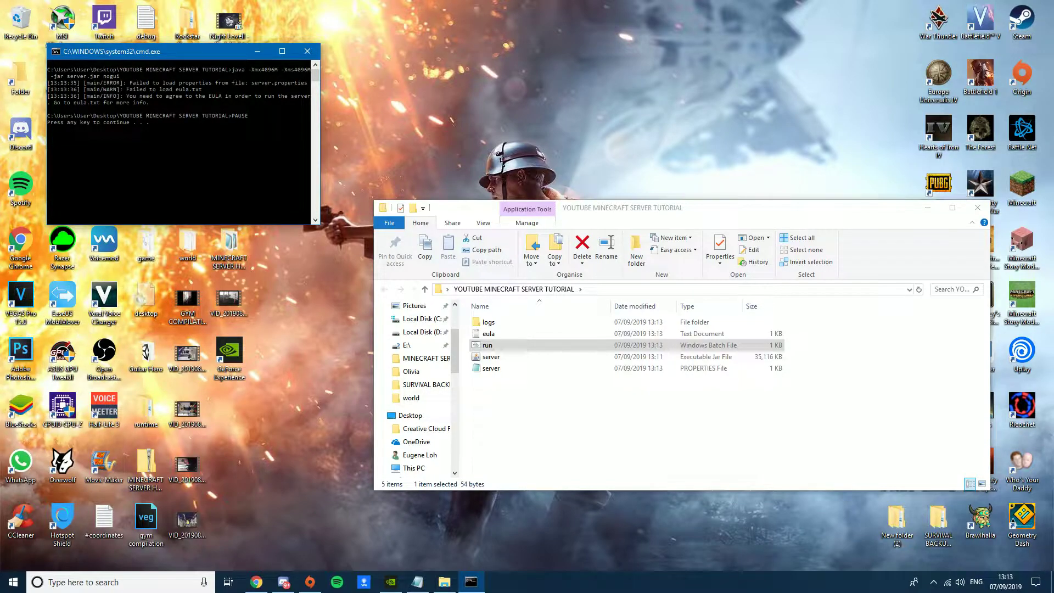
left_click_drag(203, 54, 256, 57)
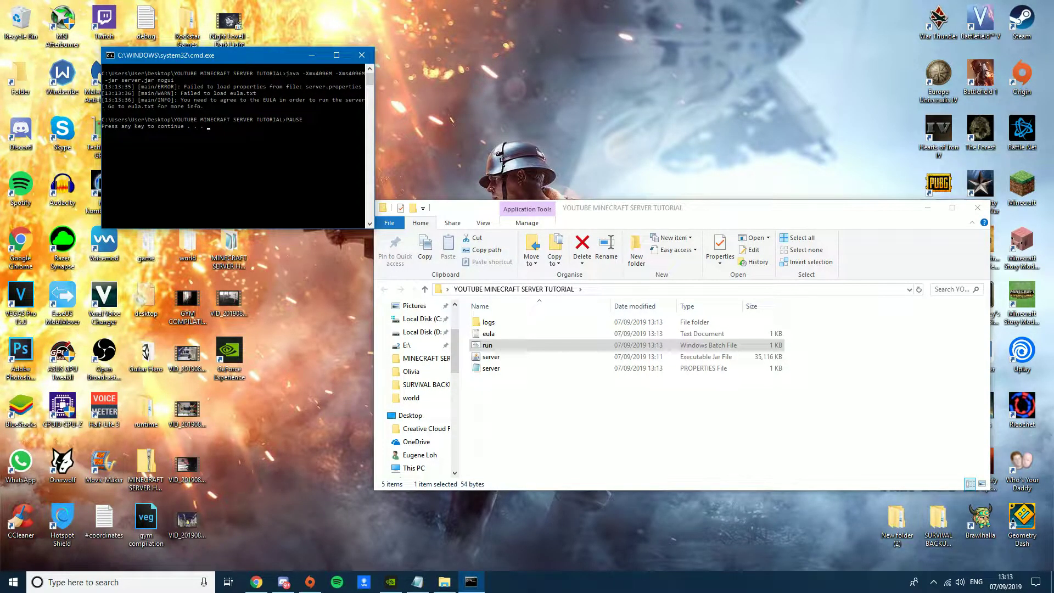
left_click_drag(375, 98, 504, 98)
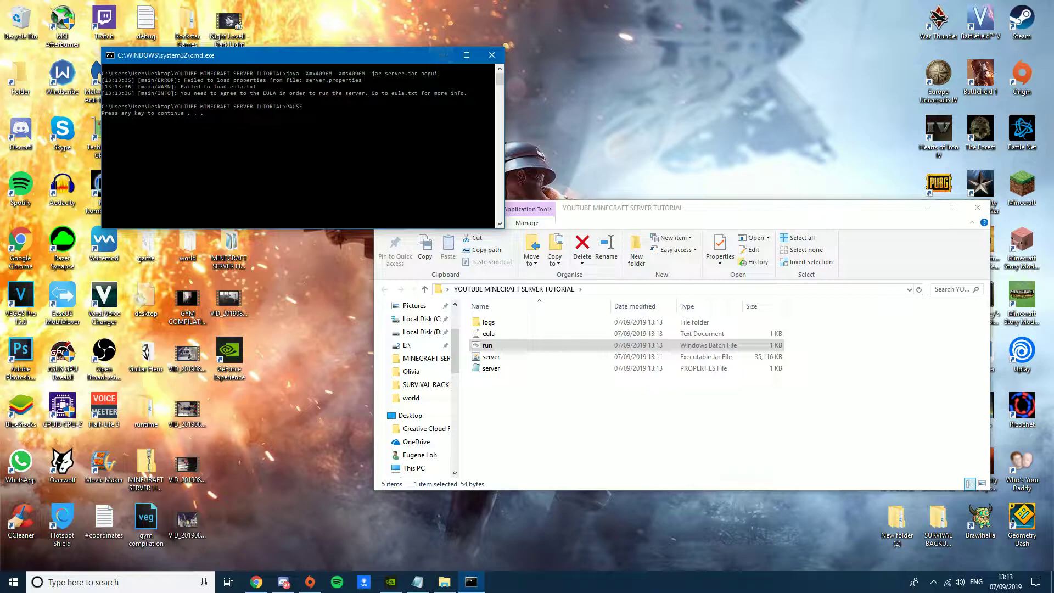
left_click(442, 55)
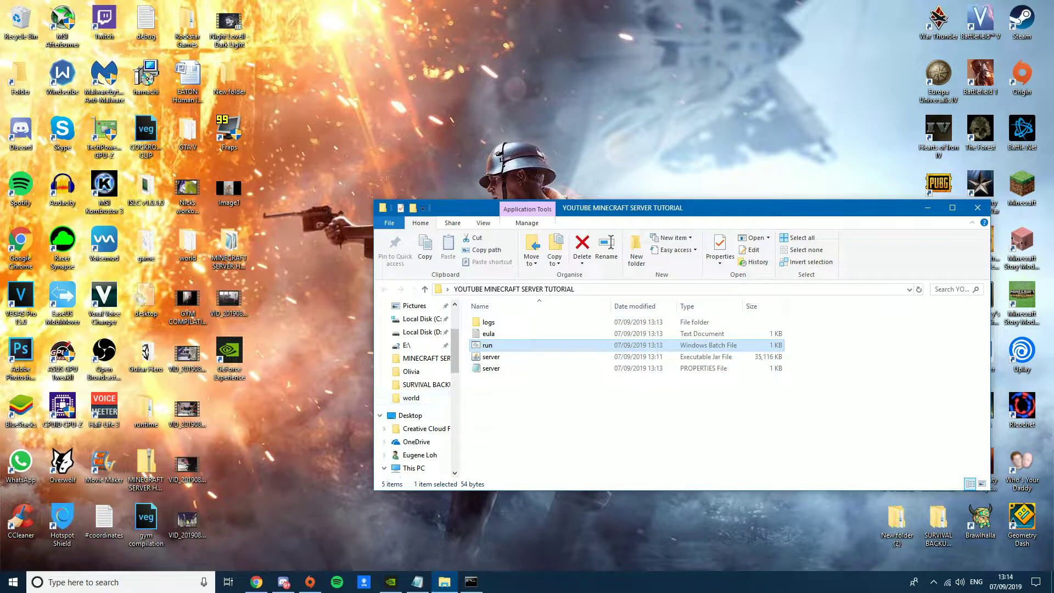
left_click(256, 582)
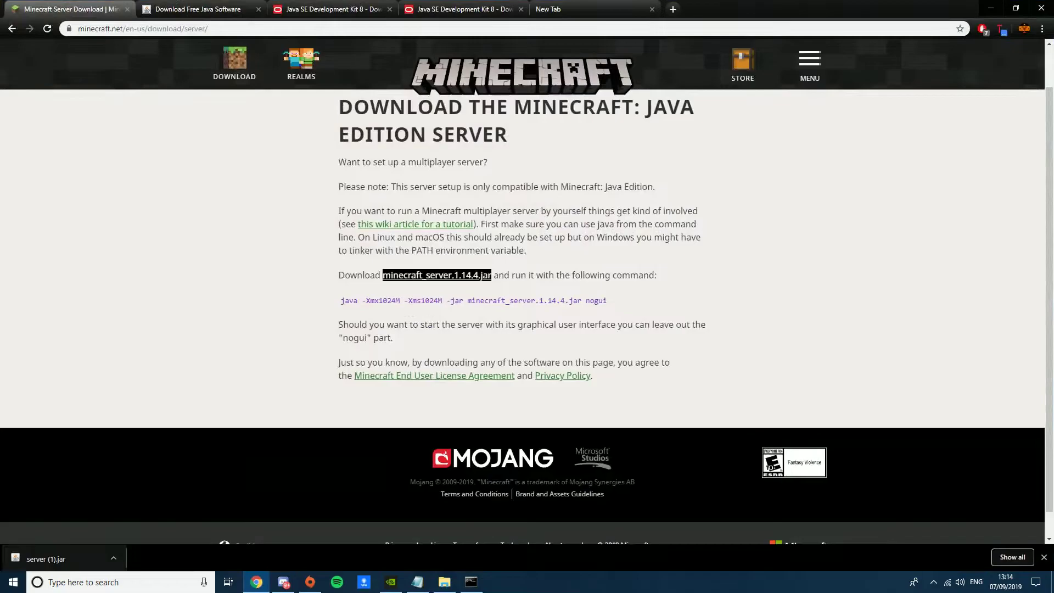
left_click(198, 9)
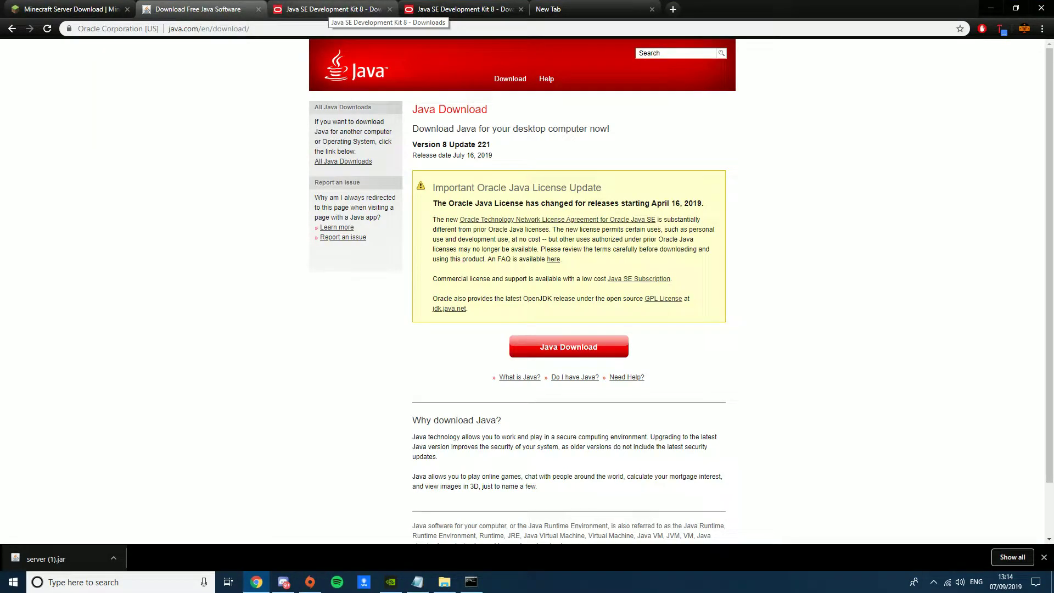
left_click(1044, 558)
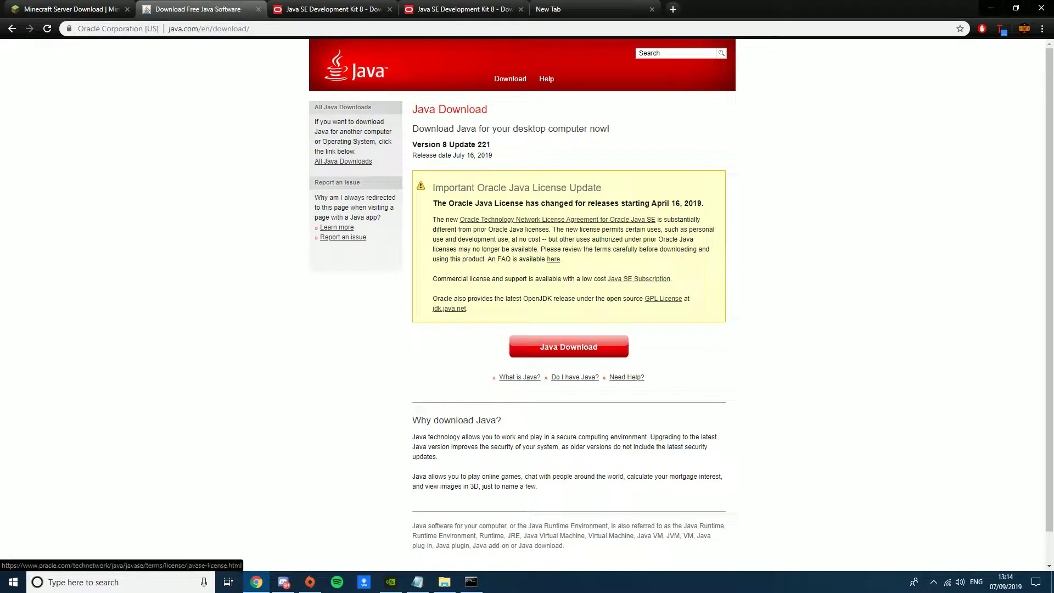
key("ctrl+Tab")
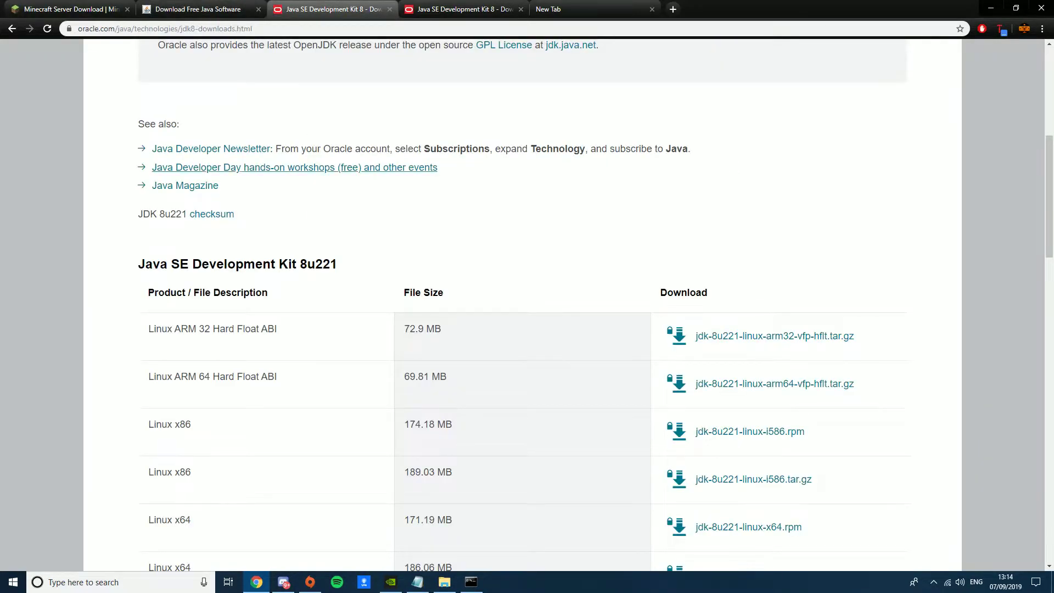
scroll(527, 302, "down", 12)
scroll(527, 302, "up", 2)
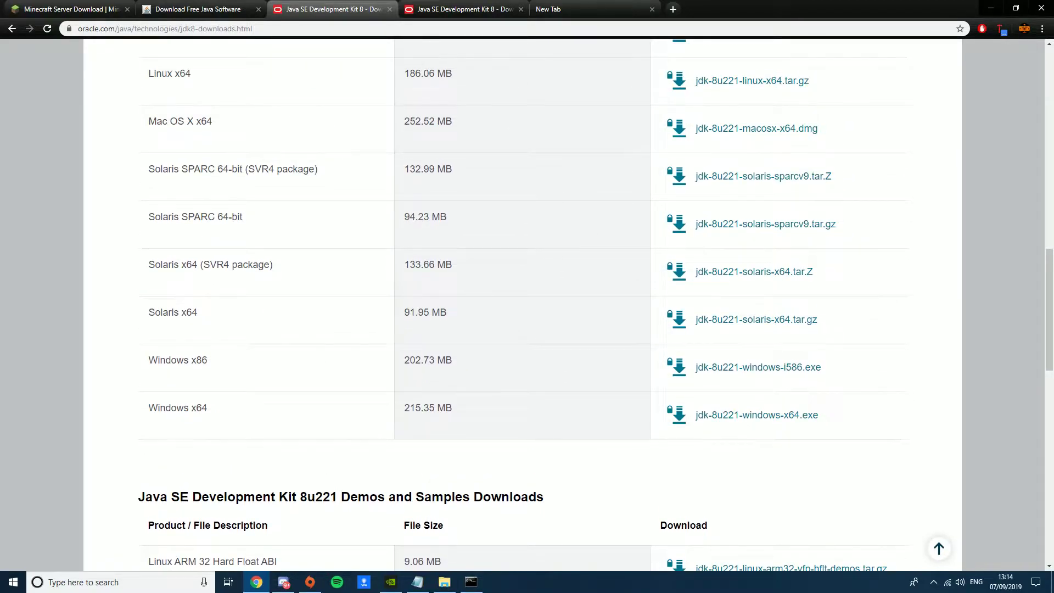
scroll(528, 302, "up", 7)
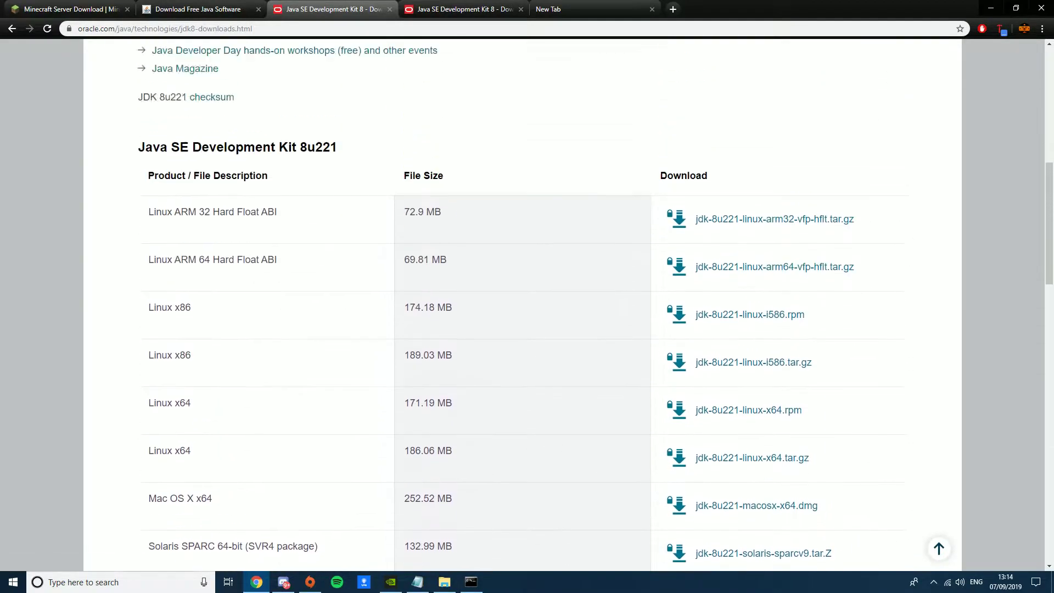
scroll(527, 302, "down", 6)
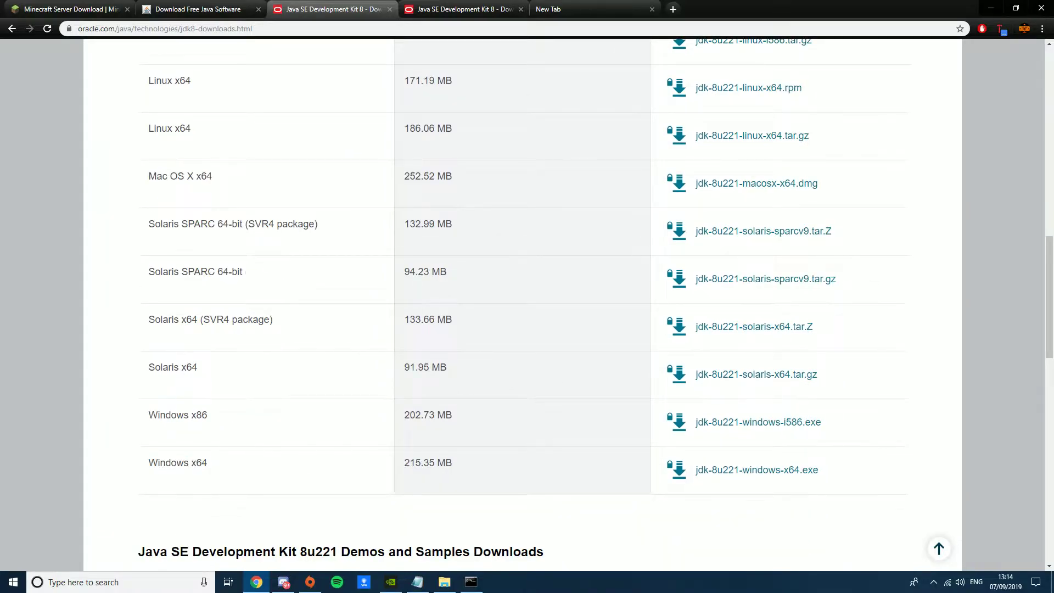
left_click_drag(191, 464, 207, 464)
left_click(208, 464)
scroll(527, 302, "down", 3)
scroll(527, 302, "up", 4)
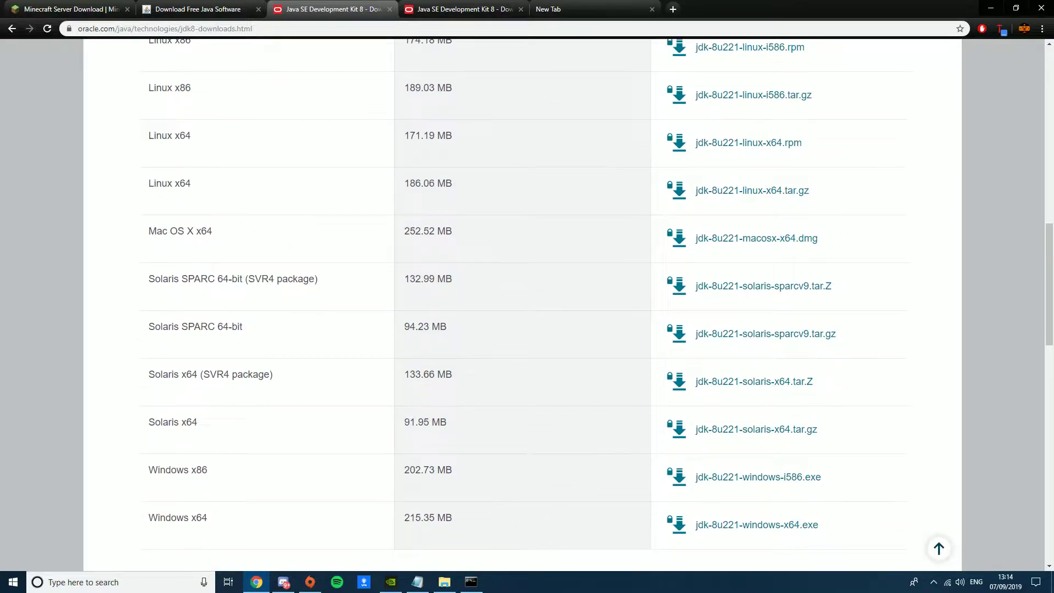
scroll(491, 299, "down", 1)
scroll(491, 299, "up", 1)
scroll(491, 299, "up", 6)
scroll(491, 299, "down", 10)
scroll(491, 300, "up", 4)
scroll(491, 300, "up", 16)
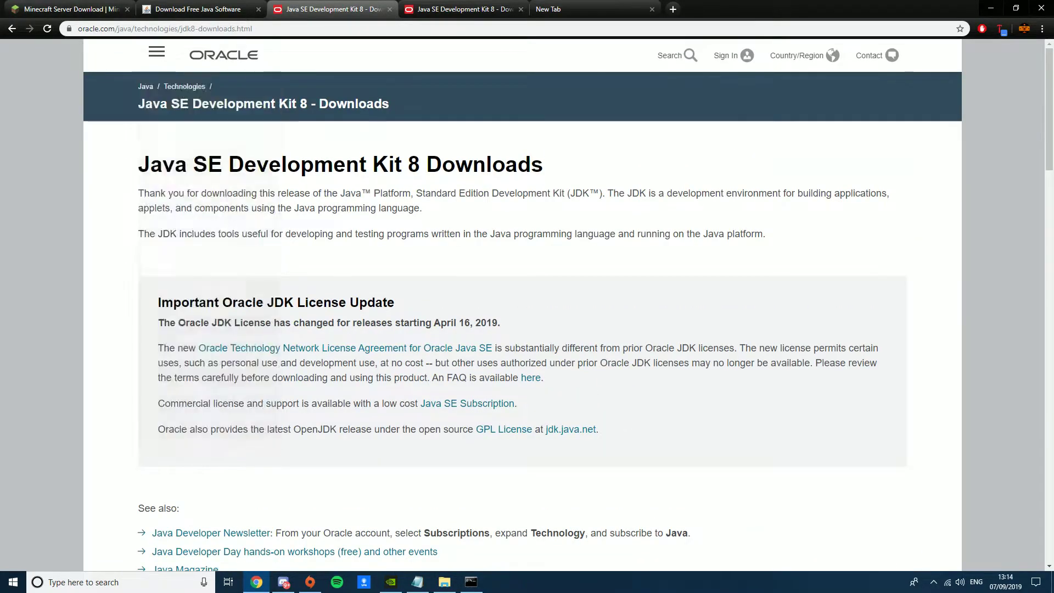
scroll(491, 299, "down", 16)
scroll(491, 300, "down", 3)
scroll(491, 300, "up", 3)
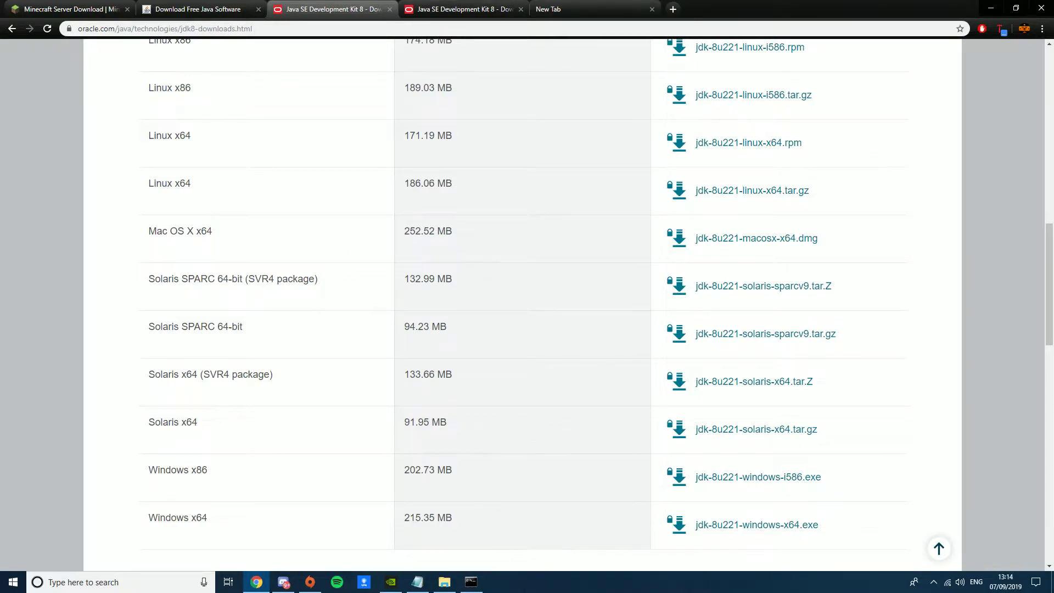
scroll(598, 307, "up", 2)
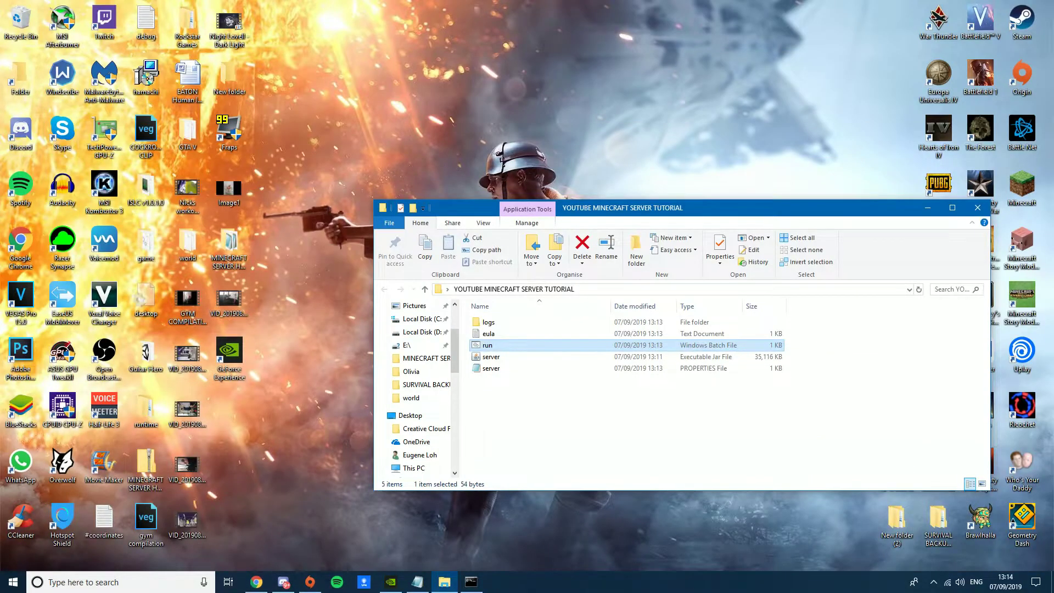
left_click_drag(704, 209, 601, 136)
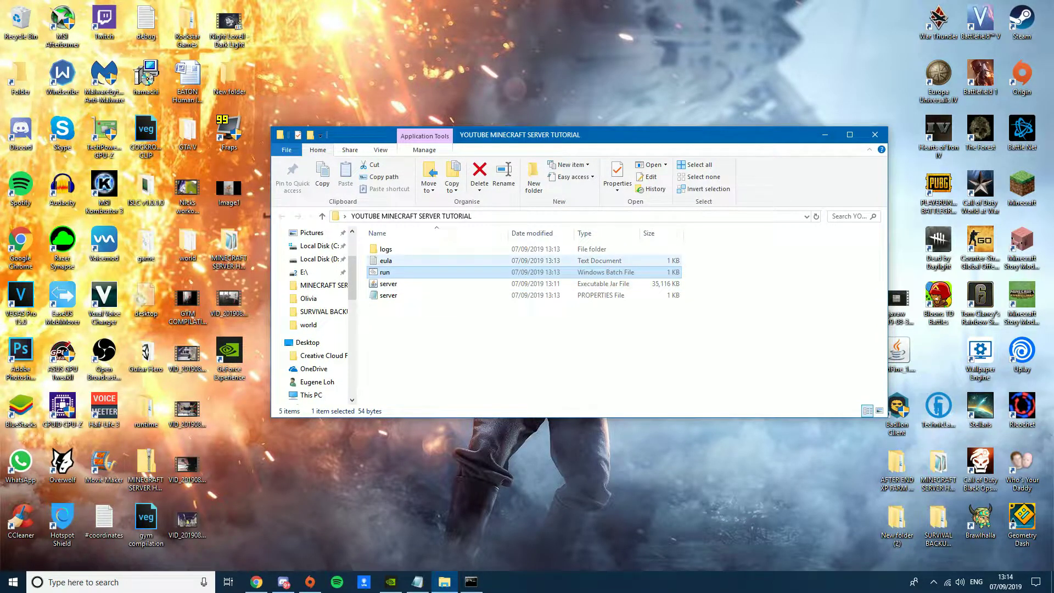
- Change the eula file to eula=true, save it, and close the old console window
left_click(472, 582)
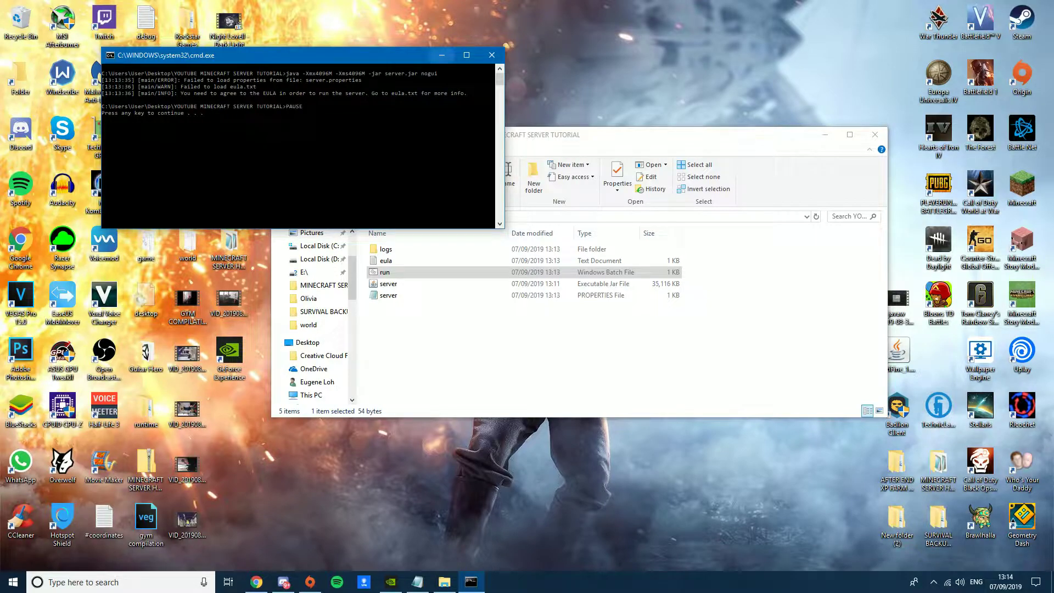
left_click(442, 55)
double_click(386, 260)
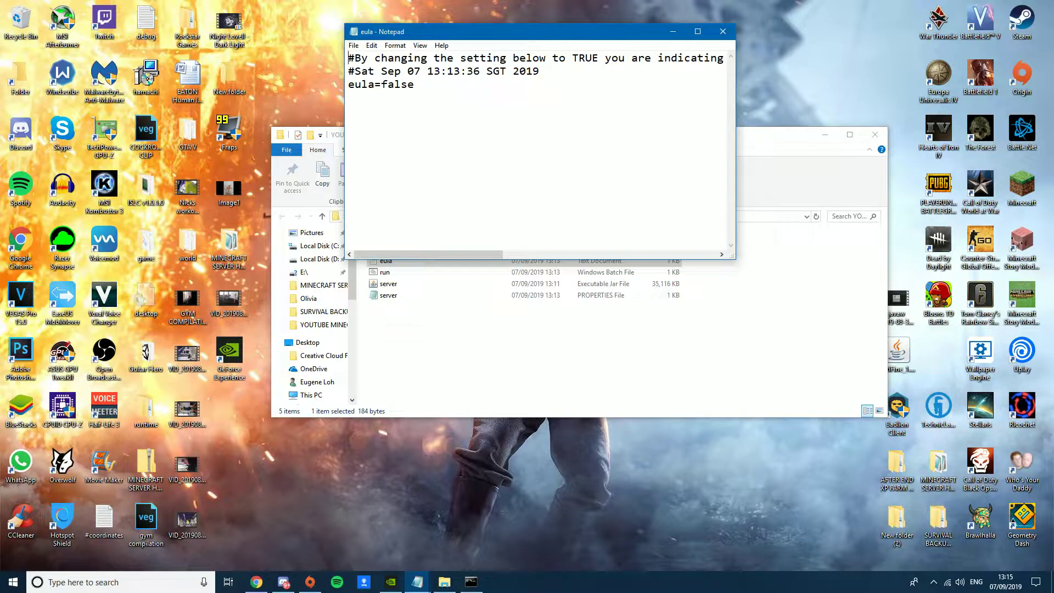
key("BackSpace")
key("BackSpace")
key("BackSpace")
key("BackSpace")
key("BackSpace")
type("true")
left_click_drag(530, 31, 528, 82)
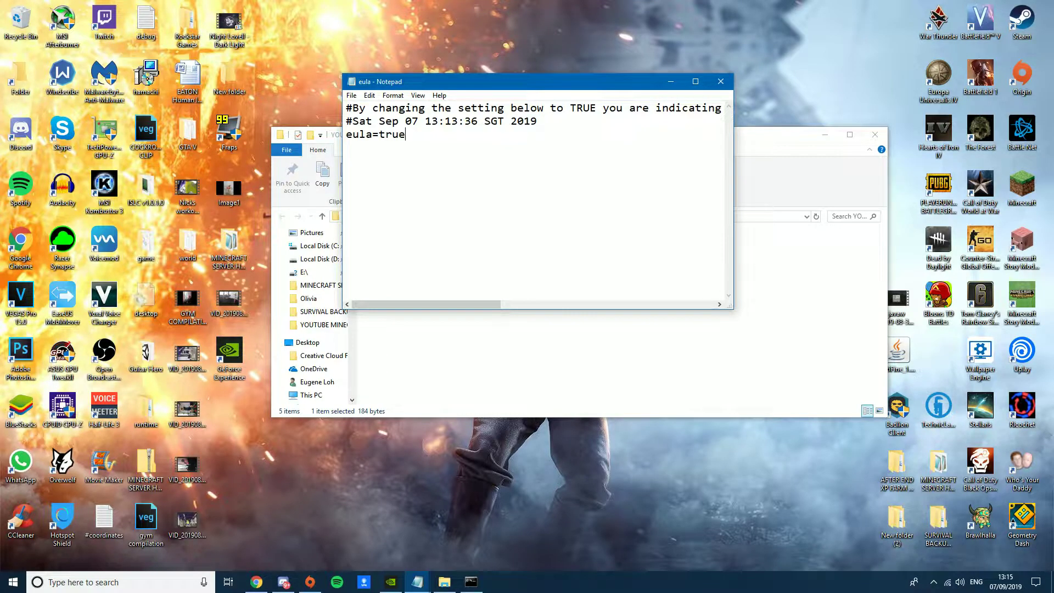
left_click(721, 81)
left_click(496, 302)
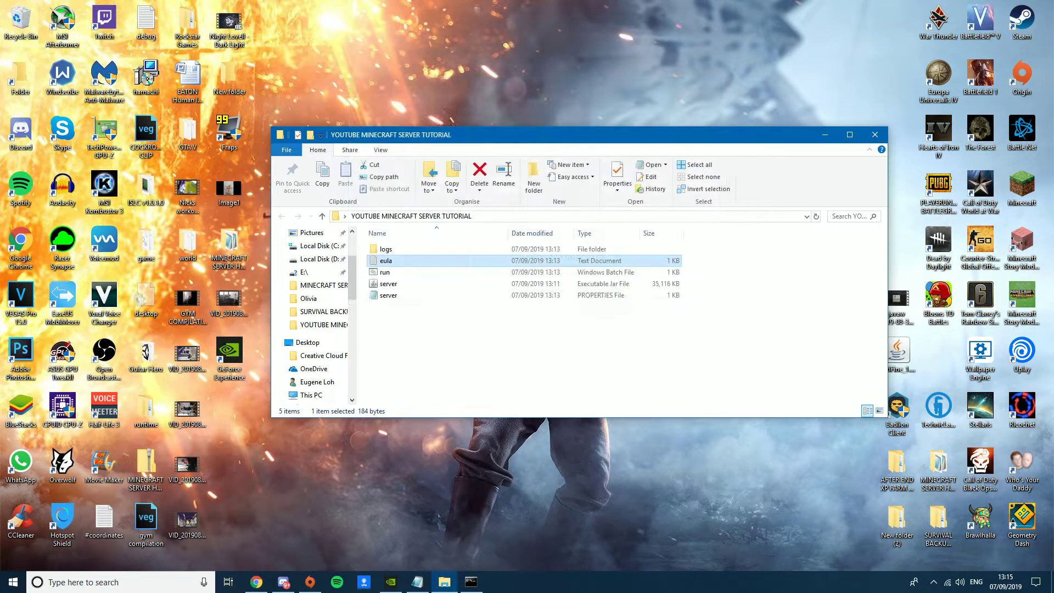
left_click(471, 582)
left_click(493, 54)
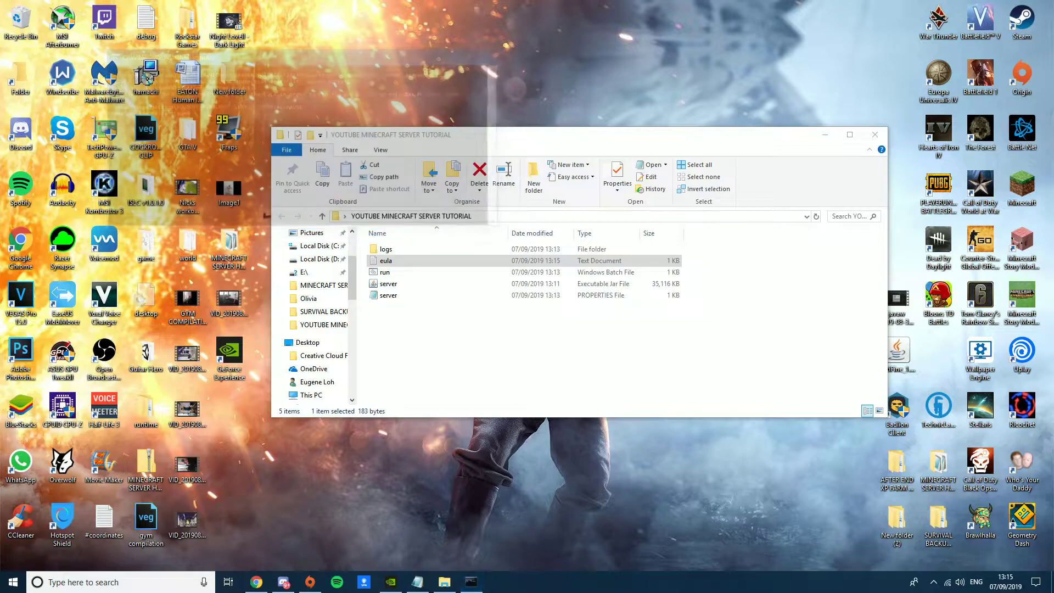
- Launch run.bat, let the server generate the world, then enter stop to shut it down
double_click(406, 273)
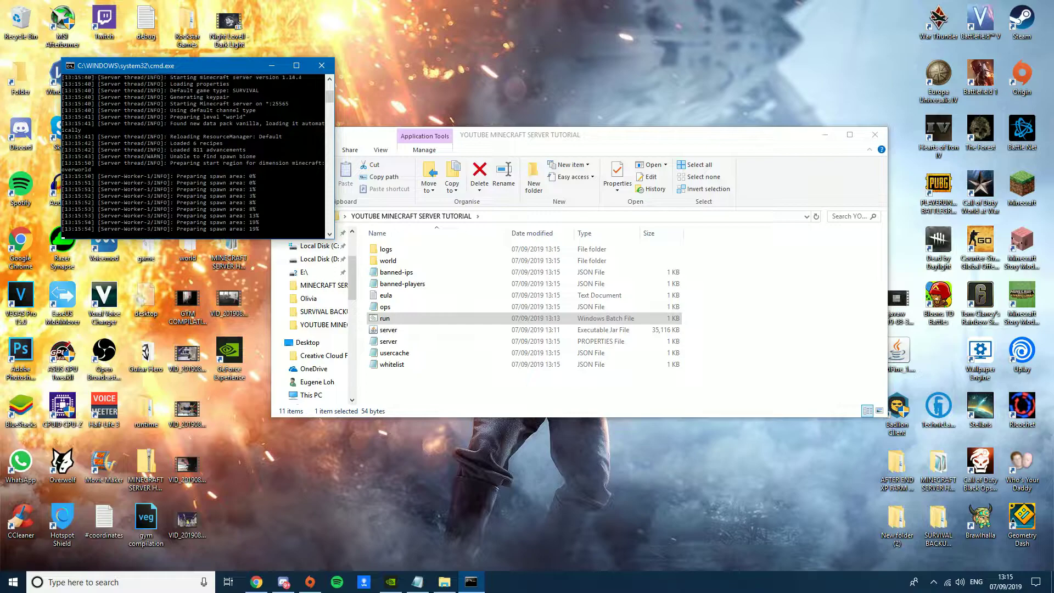
left_click(384, 318)
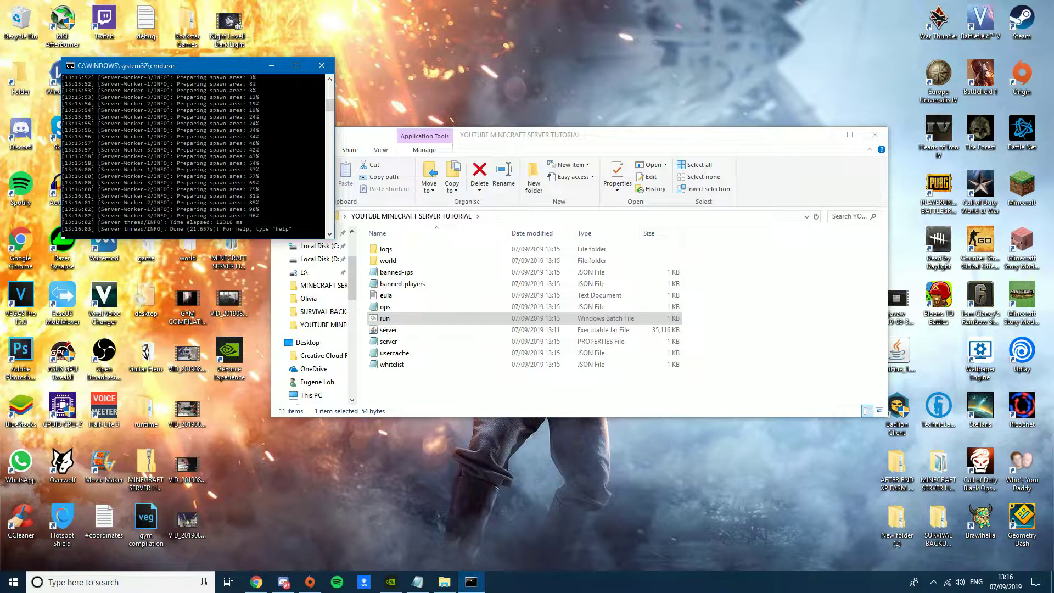
type("top")
key("Return")
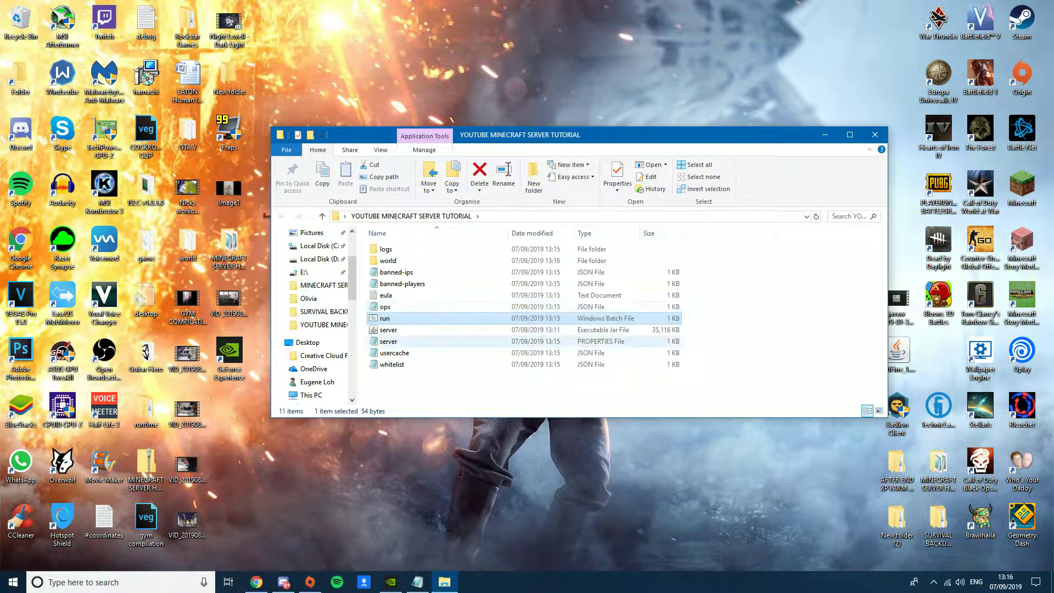
- Open server.properties in Notepad and locate the empty server-ip line beside server-port=25565
double_click(388, 341)
scroll(536, 200, "down", 6)
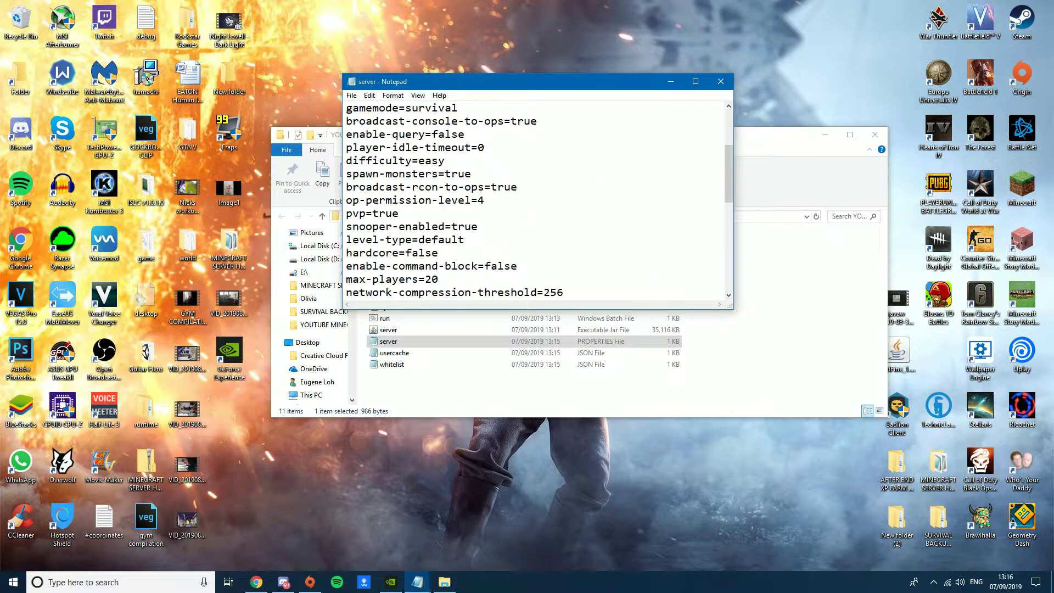
scroll(535, 200, "down", 5)
scroll(536, 200, "up", 2)
scroll(536, 201, "up", 1)
left_click(412, 187)
left_click_drag(425, 173, 458, 174)
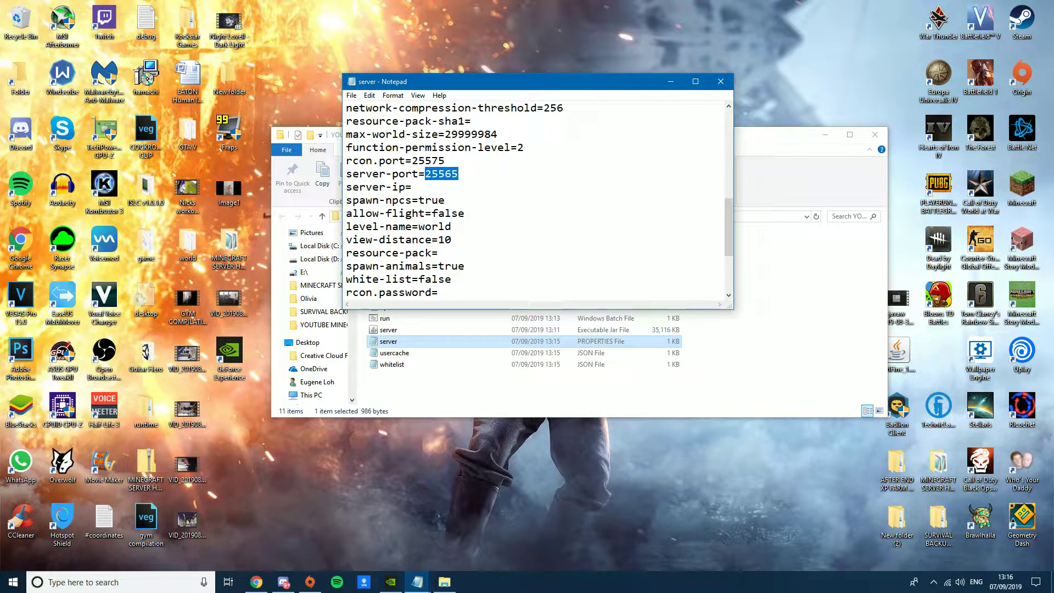
- Minimize the server properties window, check the file's options in the folder, then restore Notepad
left_click(671, 81)
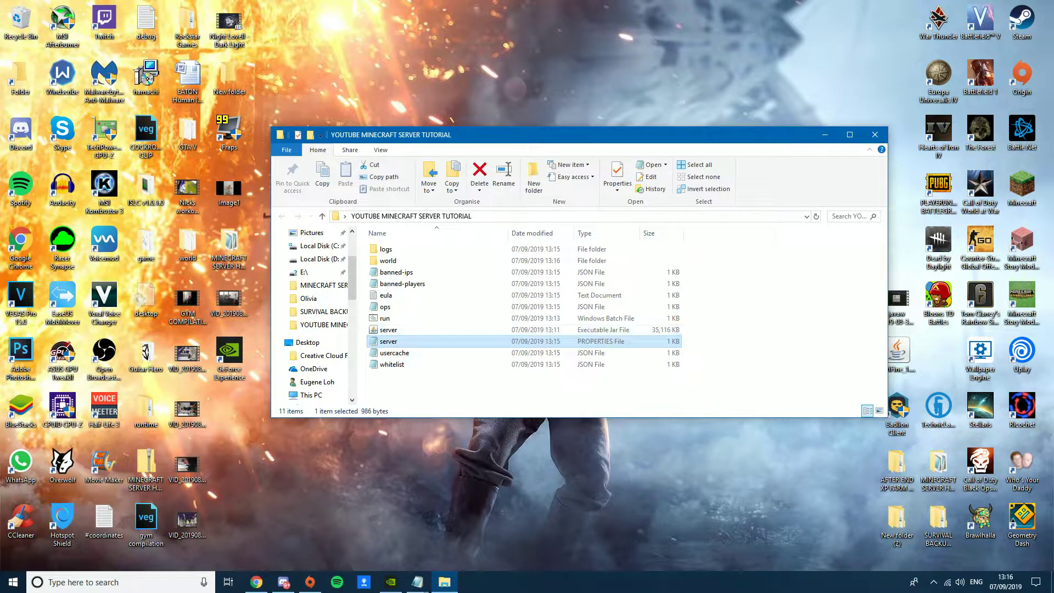
right_click(453, 342)
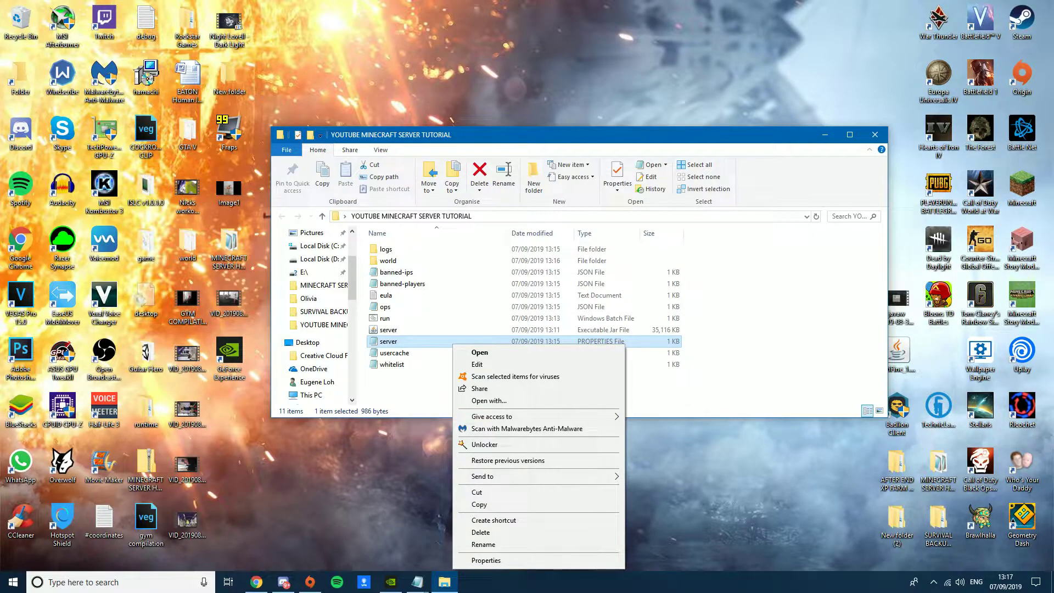
left_click(437, 341)
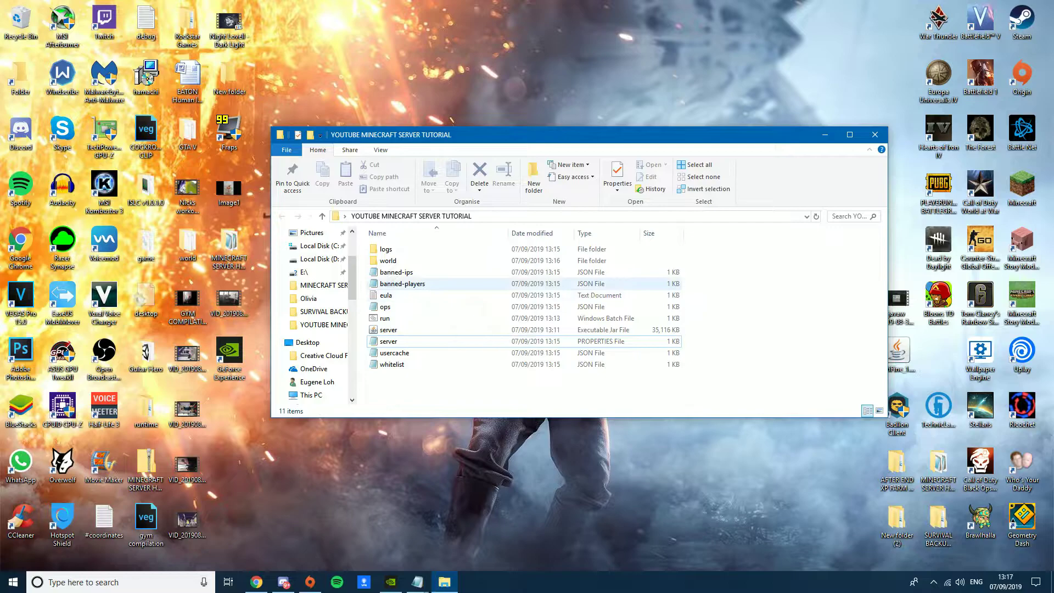
mouse_move(418, 582)
left_click(471, 535)
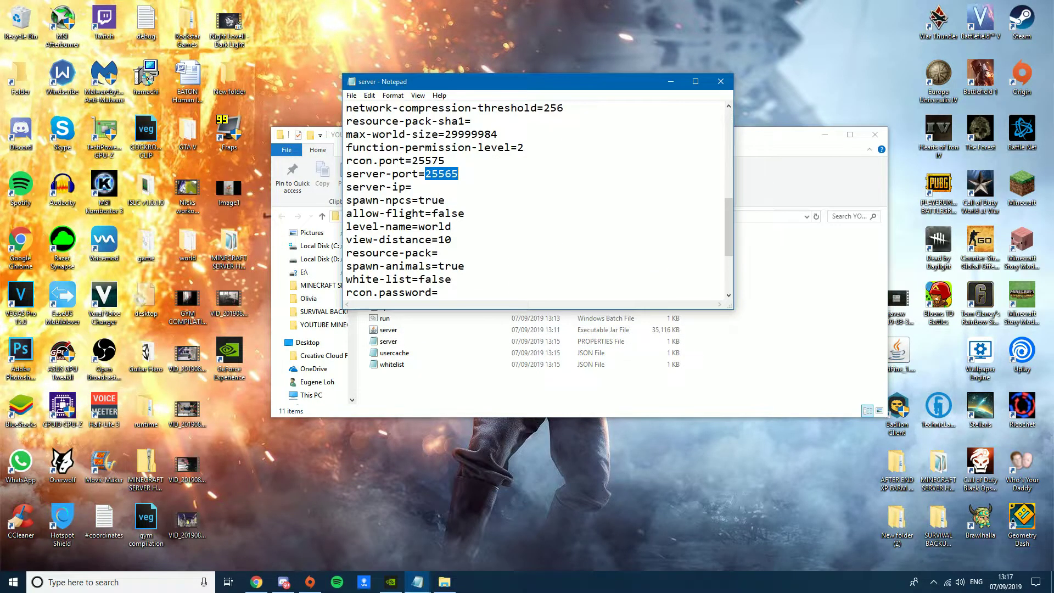
- Put the caret back on the server-port line and bring up the Start menu
left_click(452, 174)
scroll(535, 200, "up", 5)
scroll(536, 200, "down", 5)
scroll(535, 200, "up", 1)
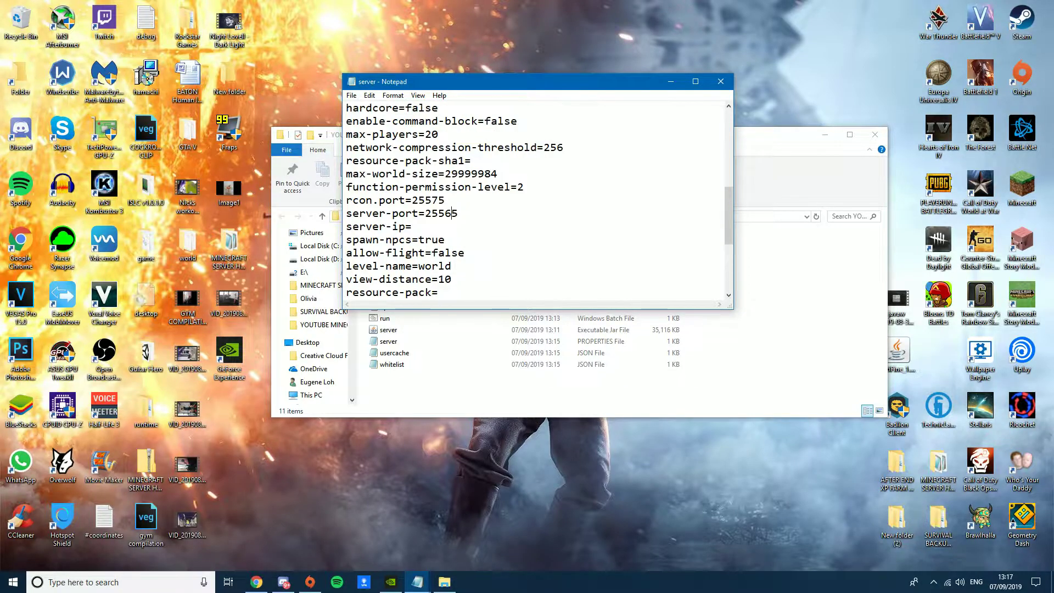
left_click(432, 214)
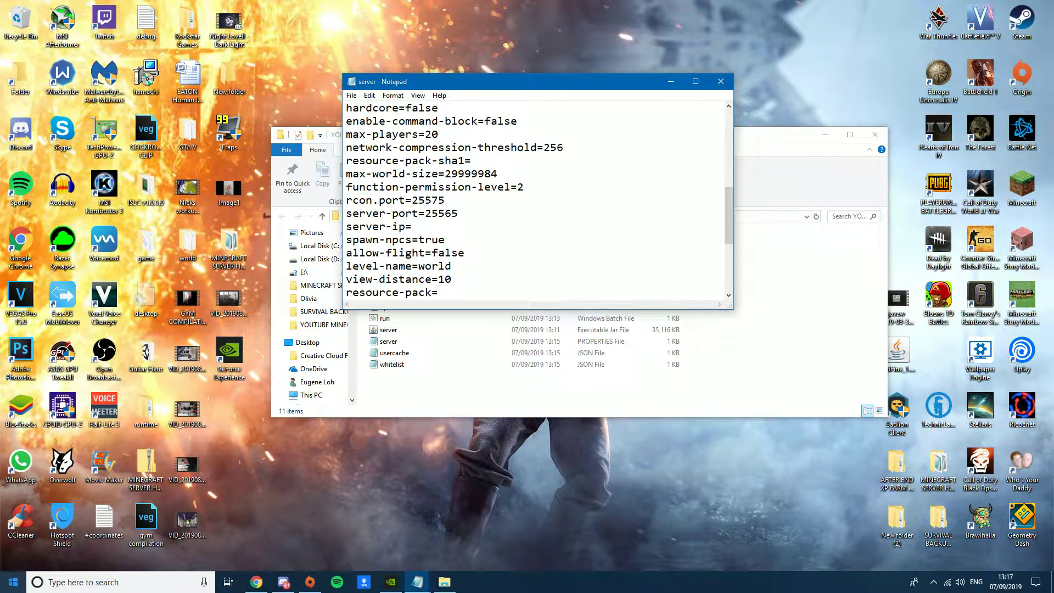
left_click(13, 582)
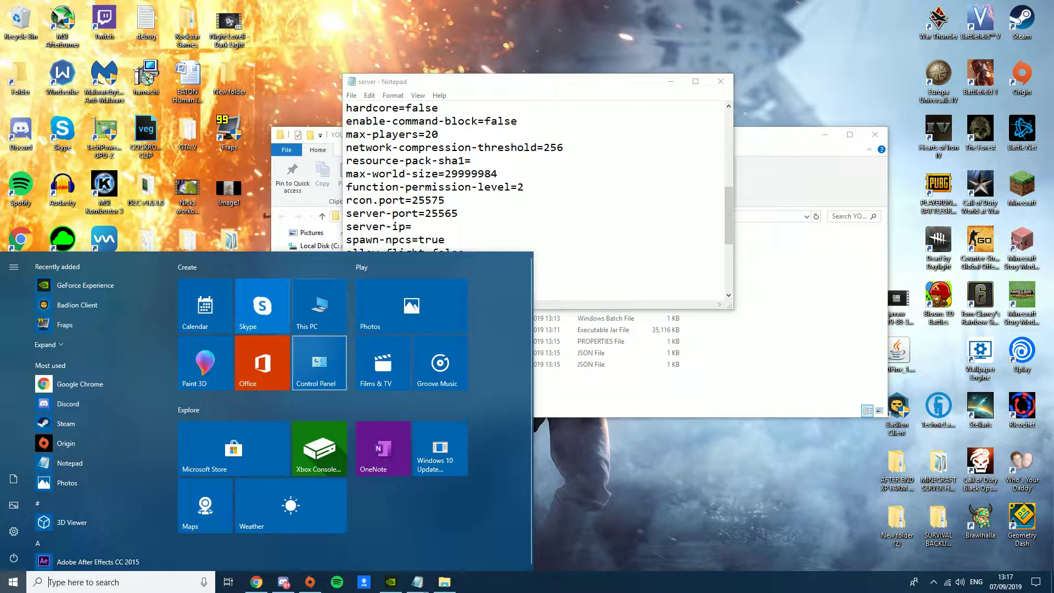
- Launch Command Prompt via 'command' search and run ipconfig
type("command")
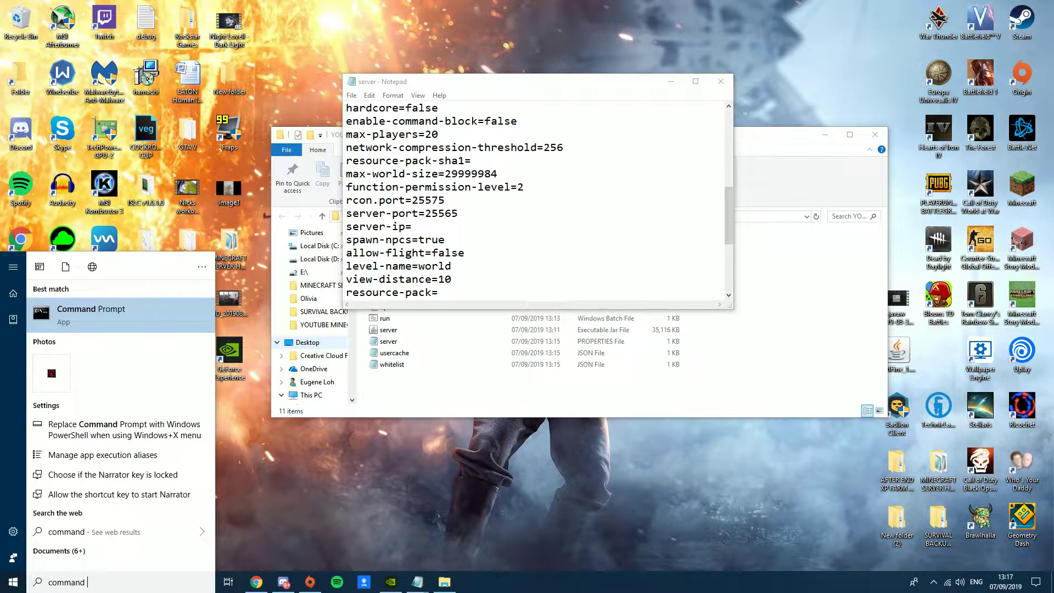
key("Return")
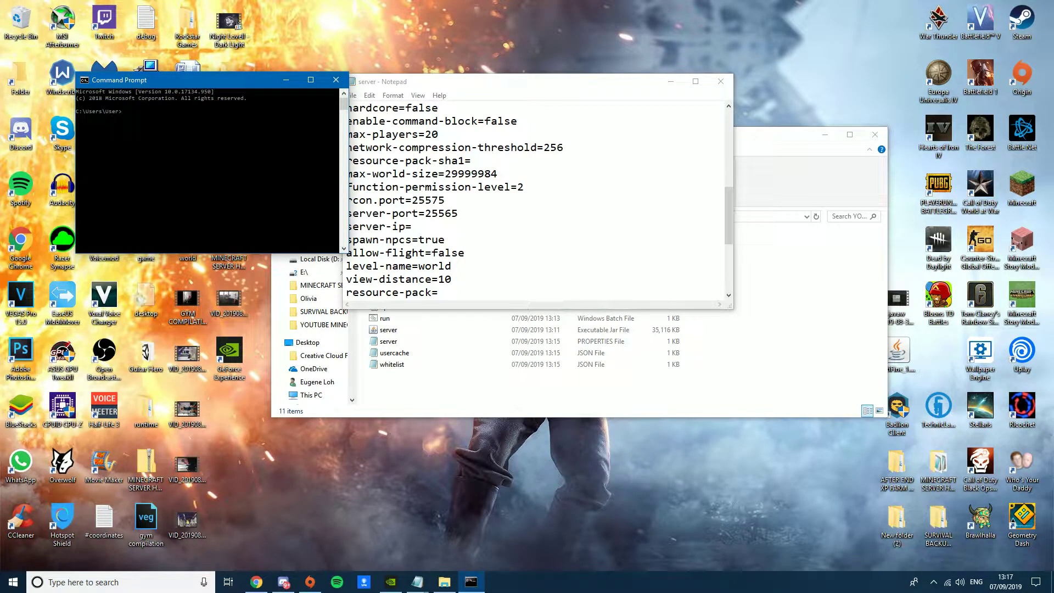
type("ipconfig")
key("Return")
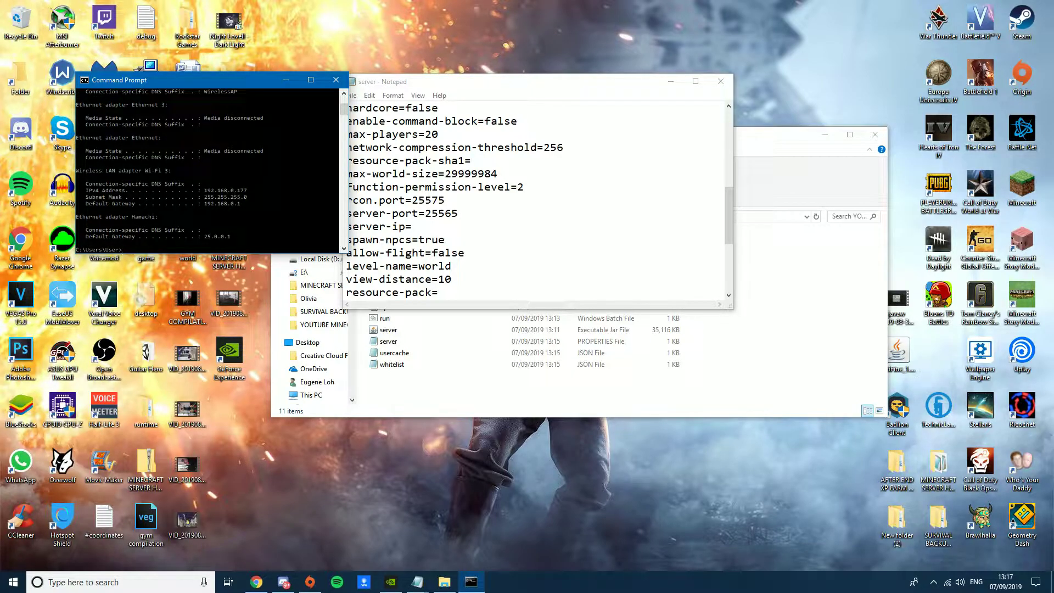
- Find the Wi-Fi adapter's IPv4 address 192.168.0.177 in the ipconfig output, then return to Notepad
scroll(207, 170, "up", 4)
scroll(207, 171, "down", 7)
scroll(208, 171, "up", 4)
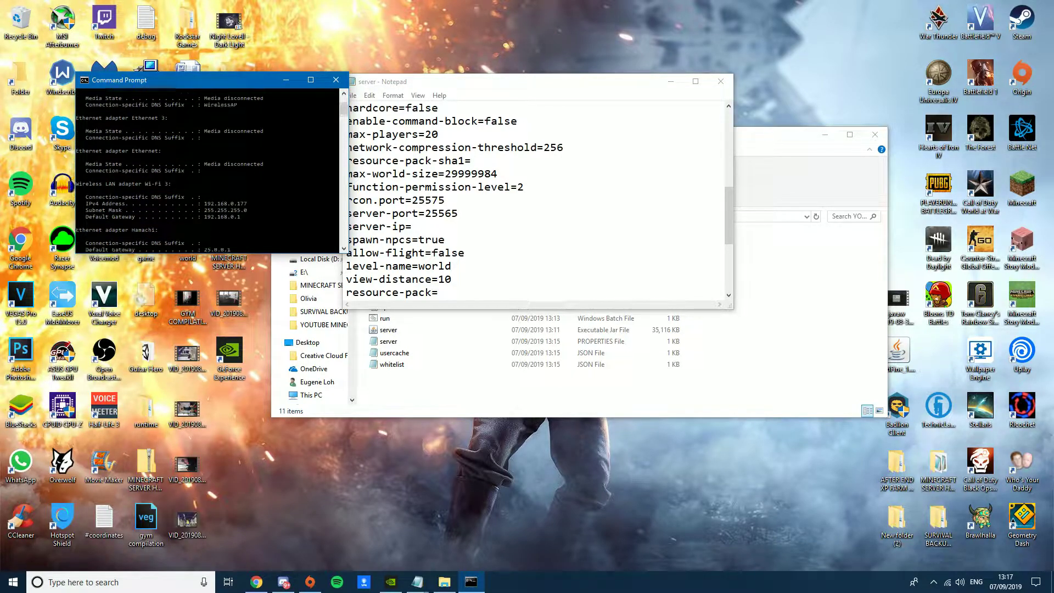
scroll(207, 171, "down", 1)
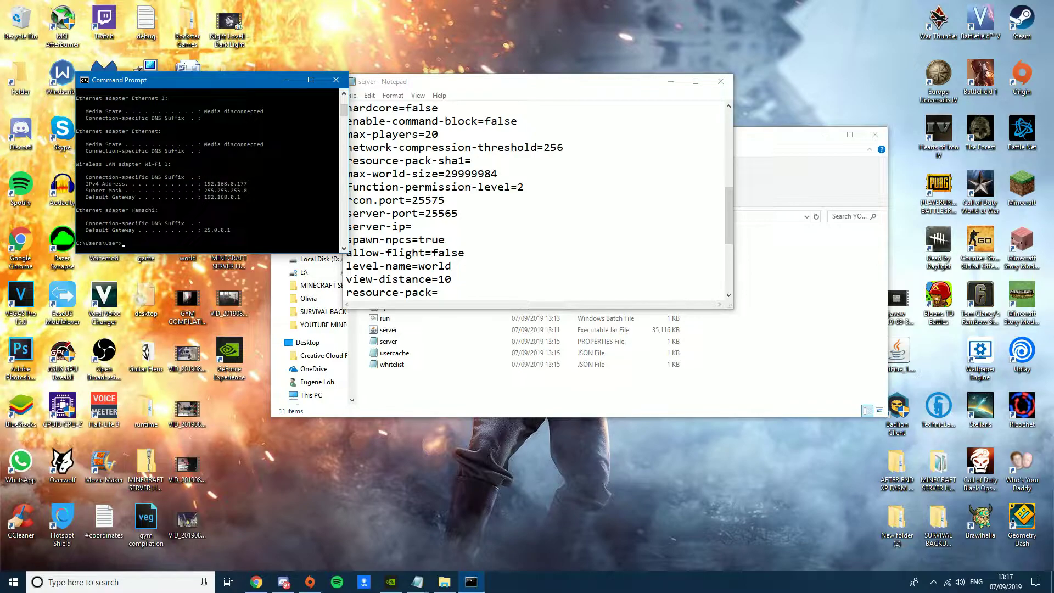
scroll(207, 170, "up", 1)
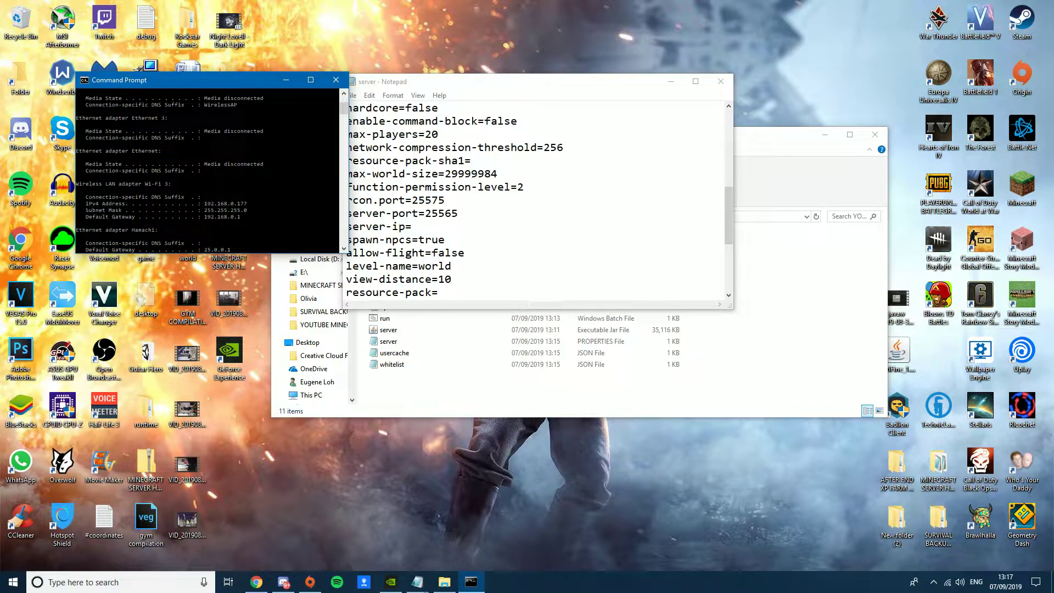
scroll(208, 171, "down", 1)
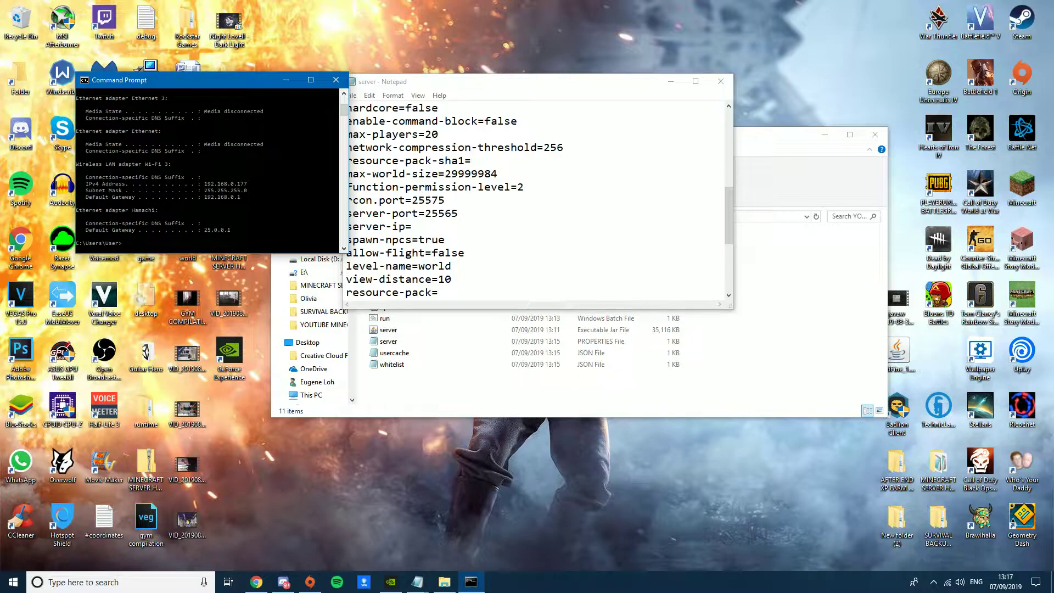
right_click(218, 185)
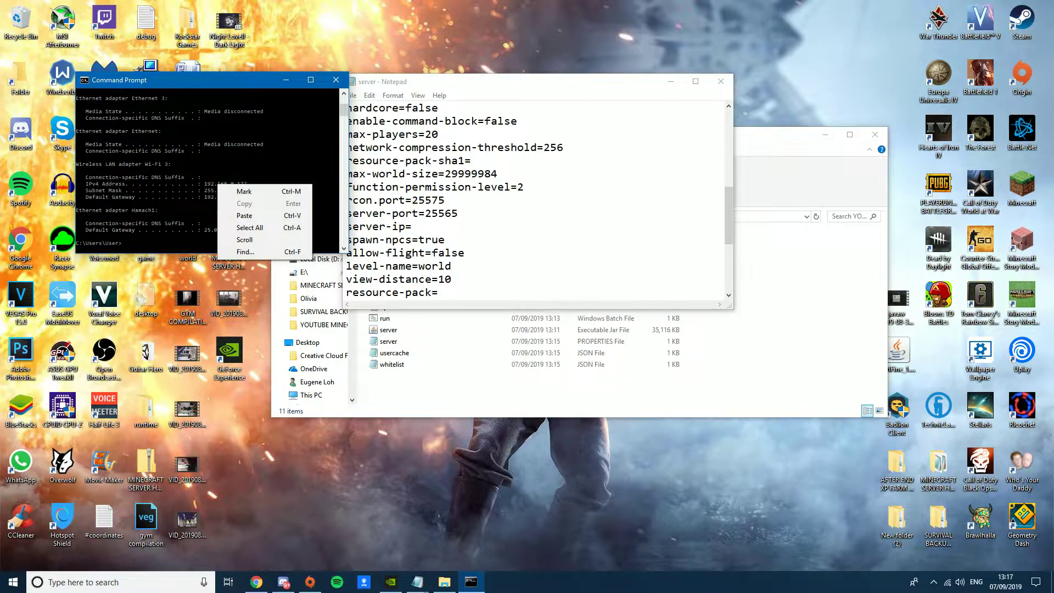
left_click(211, 185)
right_click(210, 184)
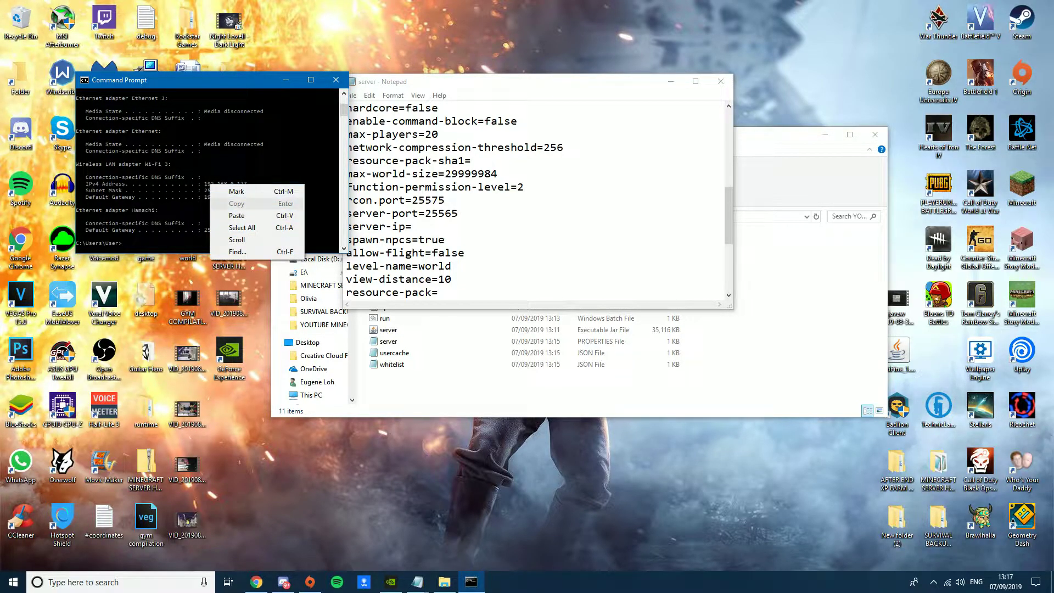
left_click(205, 201)
left_click(413, 226)
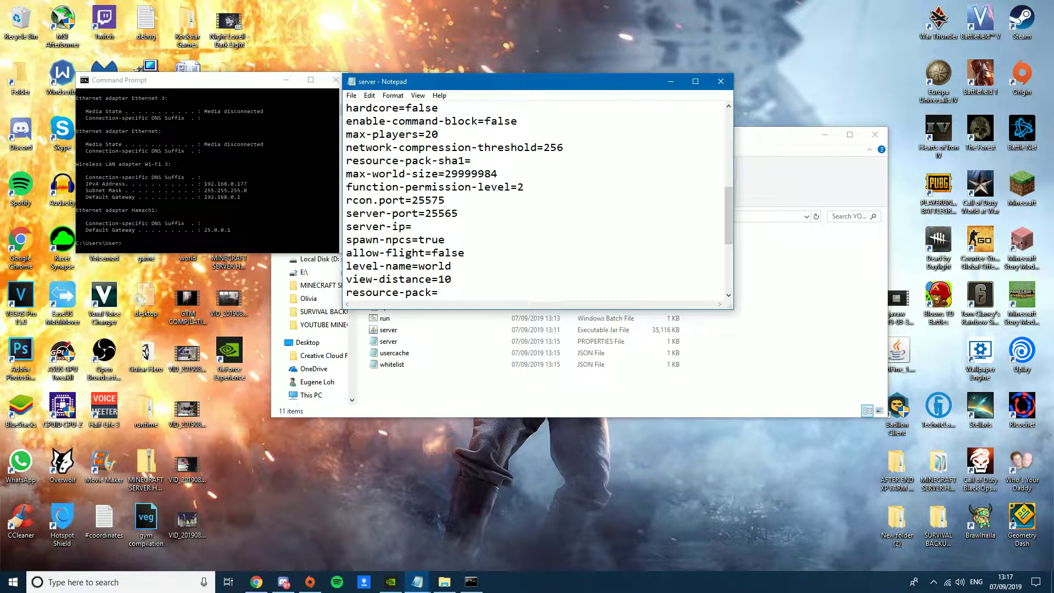
- Type 192.168.0.177 as the server-ip value, leaving server-port=25565 unchanged
type("192.168.0.177")
left_click_drag(425, 213, 459, 214)
left_click(460, 213)
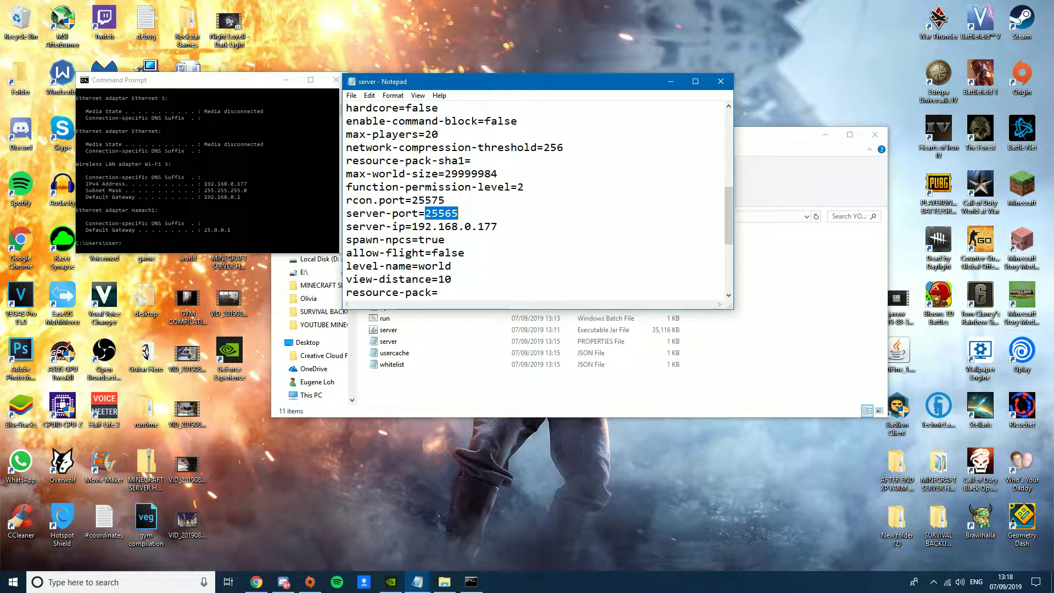
key("super")
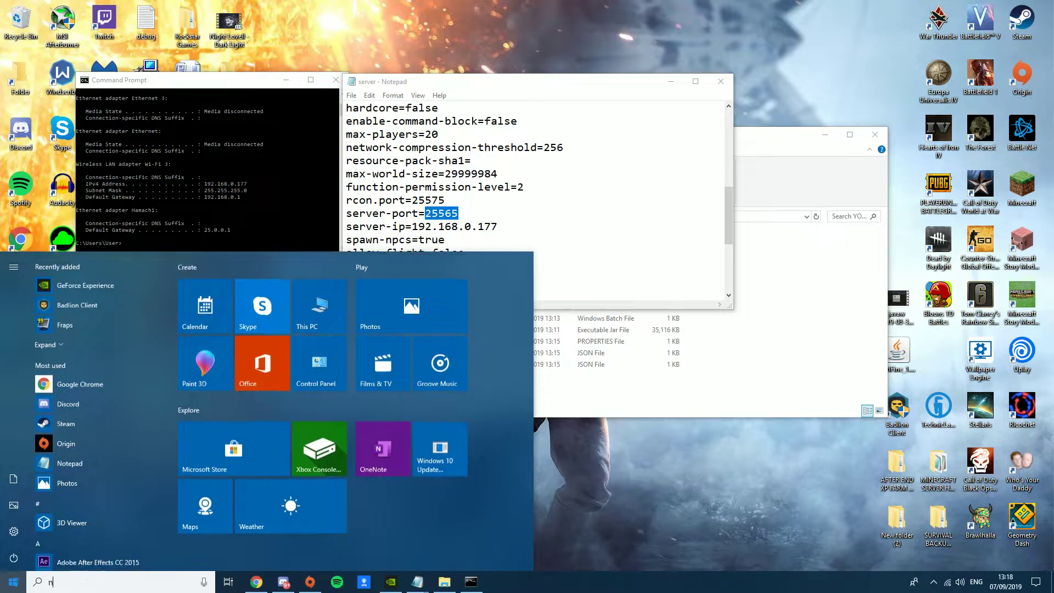
- Save and close server.properties, minimizing the IP notes and Command Prompt windows
type("notepad")
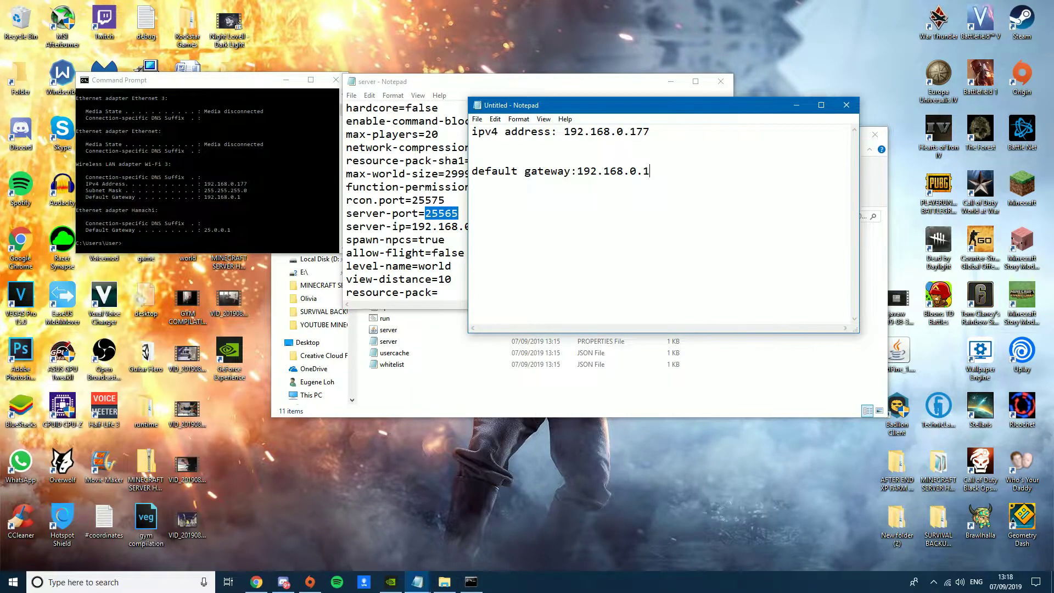
left_click_drag(631, 105, 722, 99)
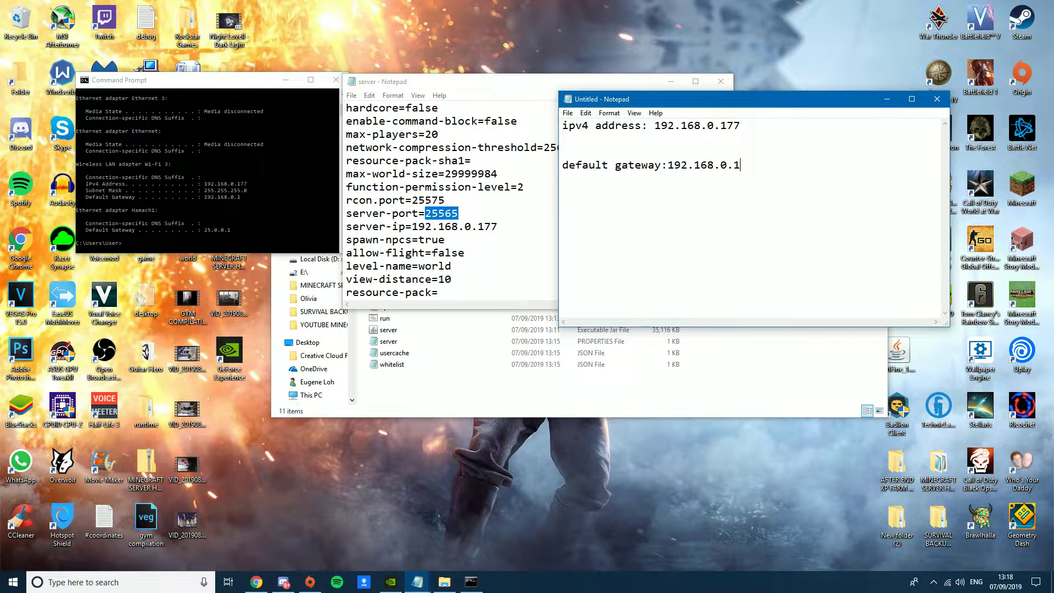
left_click(887, 99)
left_click(721, 82)
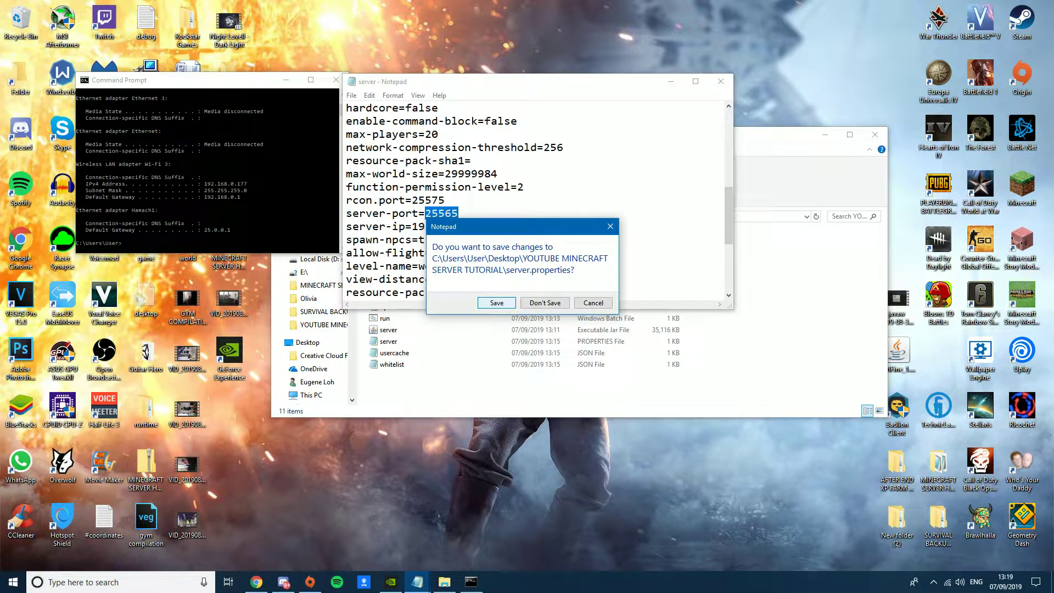
key("Return")
left_click(285, 79)
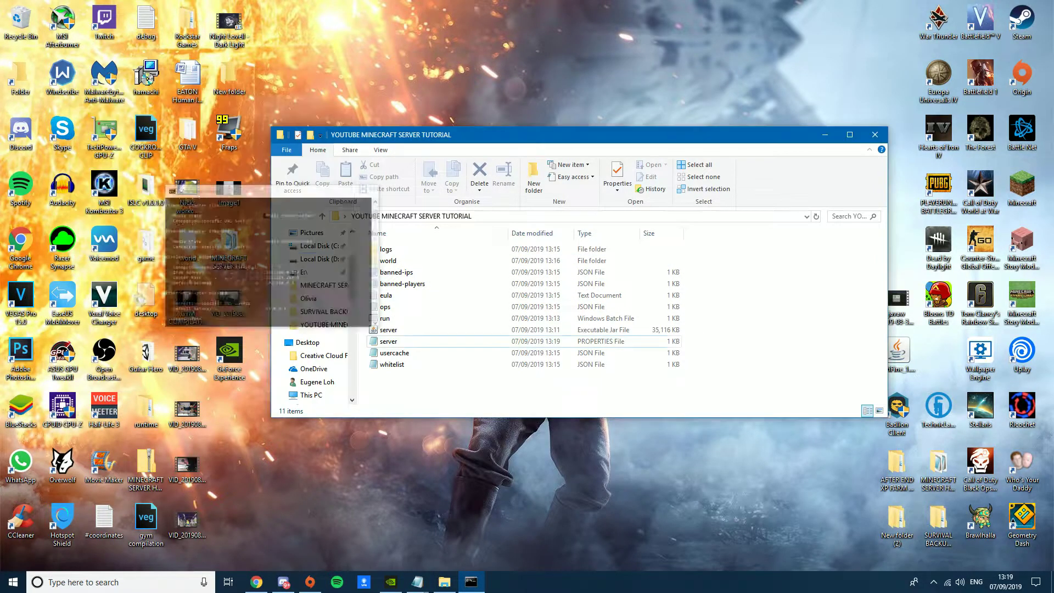
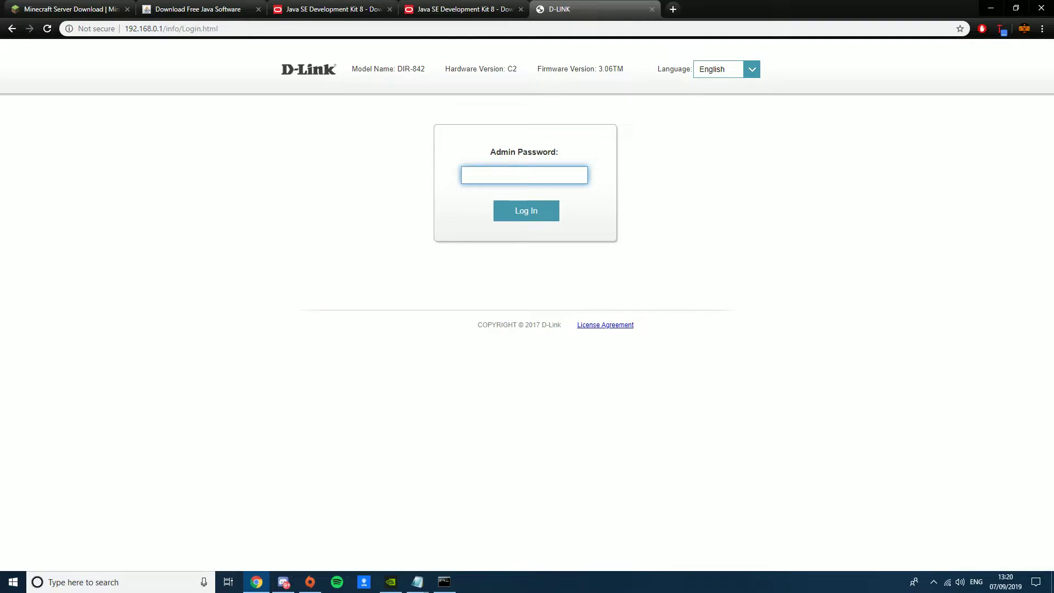
- Log in to the D-Link admin with the password and start a new Port Forwarding rule
type("••••••••")
key("Return")
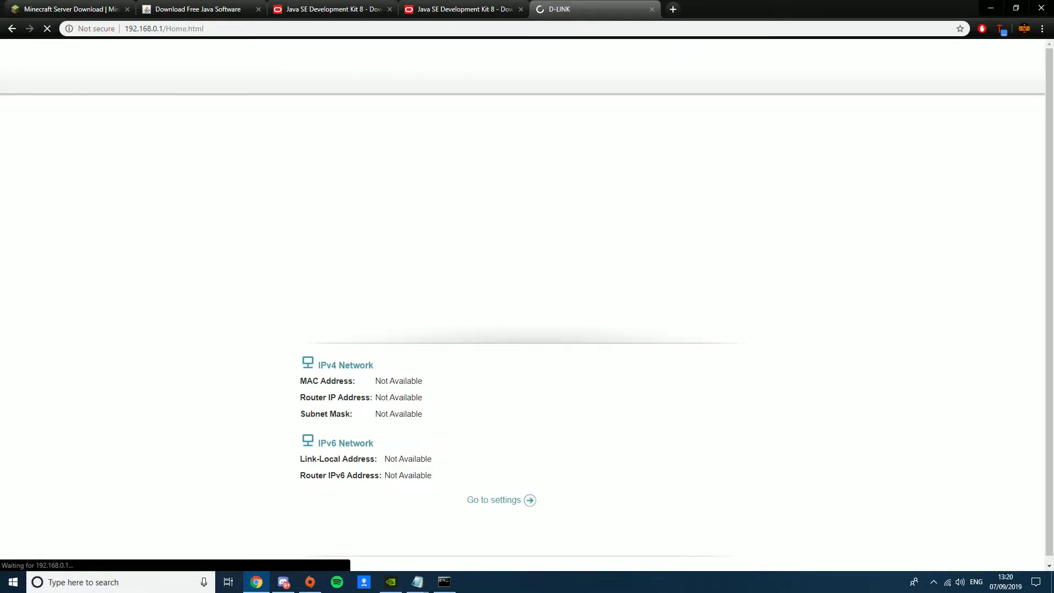
mouse_move(645, 70)
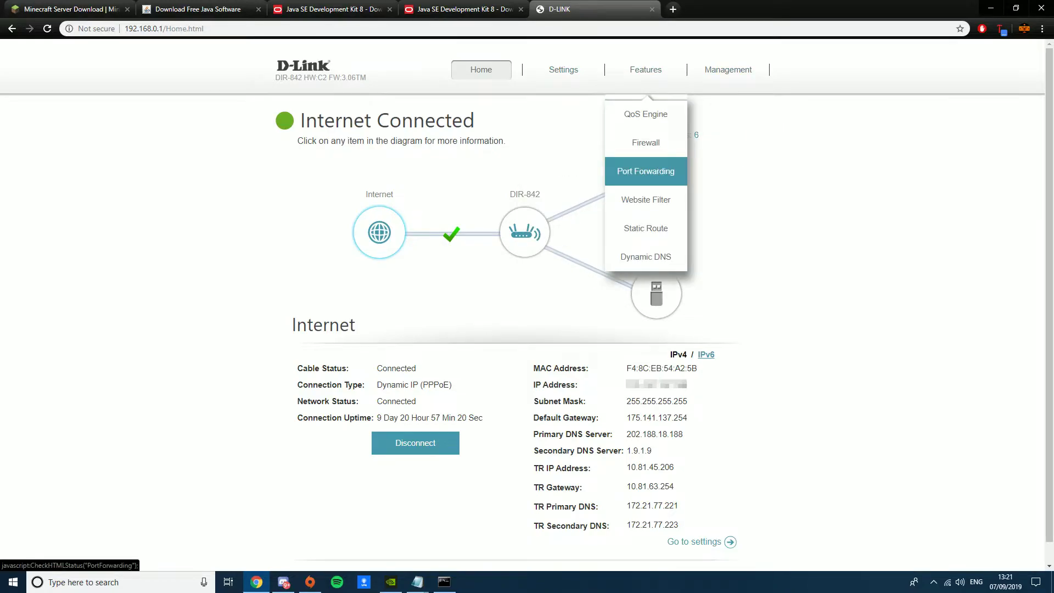
left_click(646, 171)
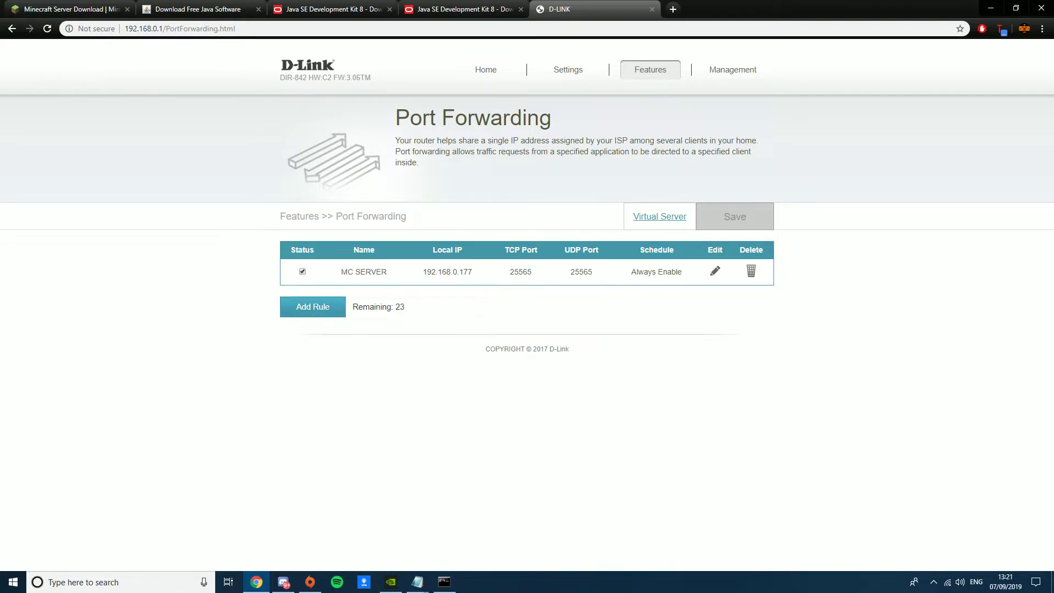
left_click(313, 307)
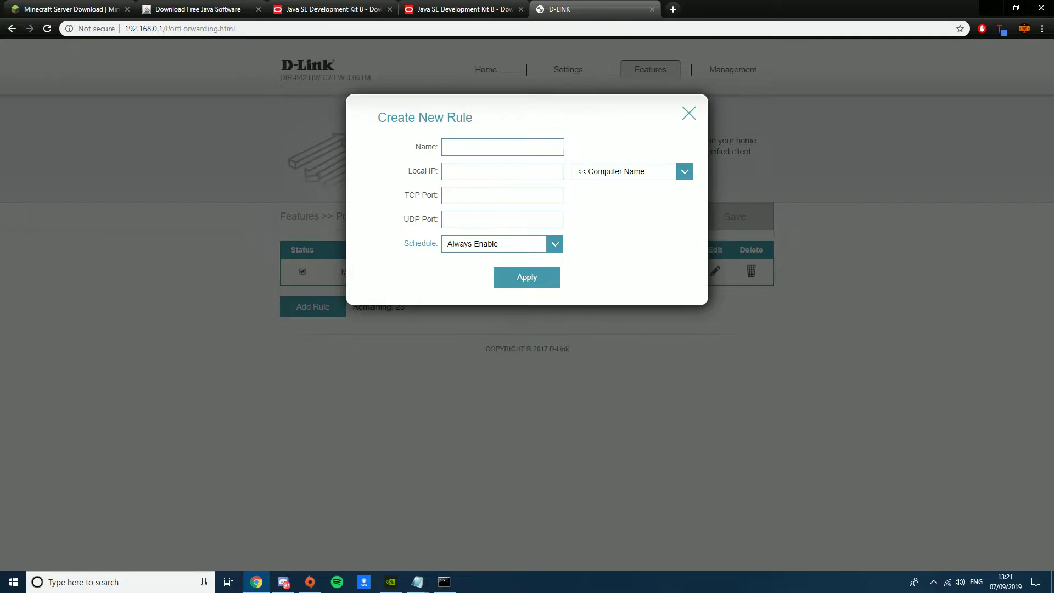
- Name the rule 'YOUTUBE MC SERVER' and set its local IP to 192.168.0.177
type("YOUTUBE ")
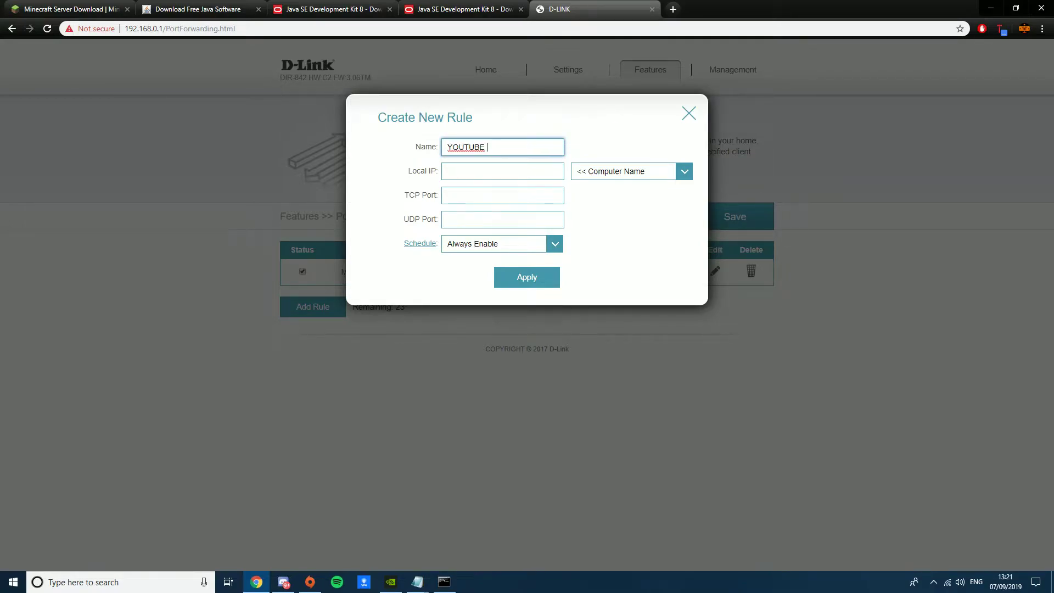
type("MC SERVER")
left_click(495, 171)
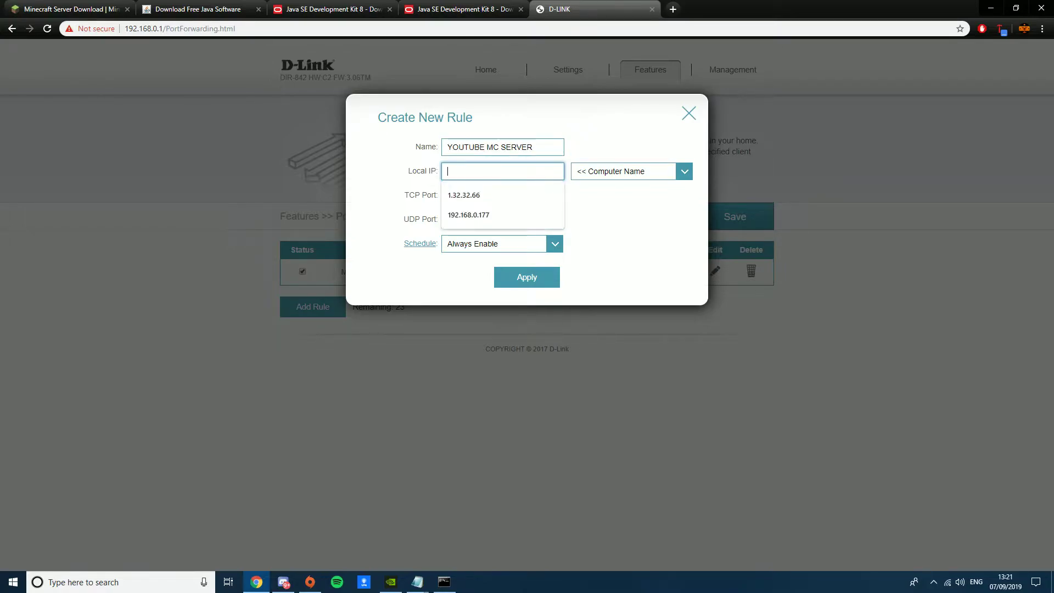
left_click(685, 172)
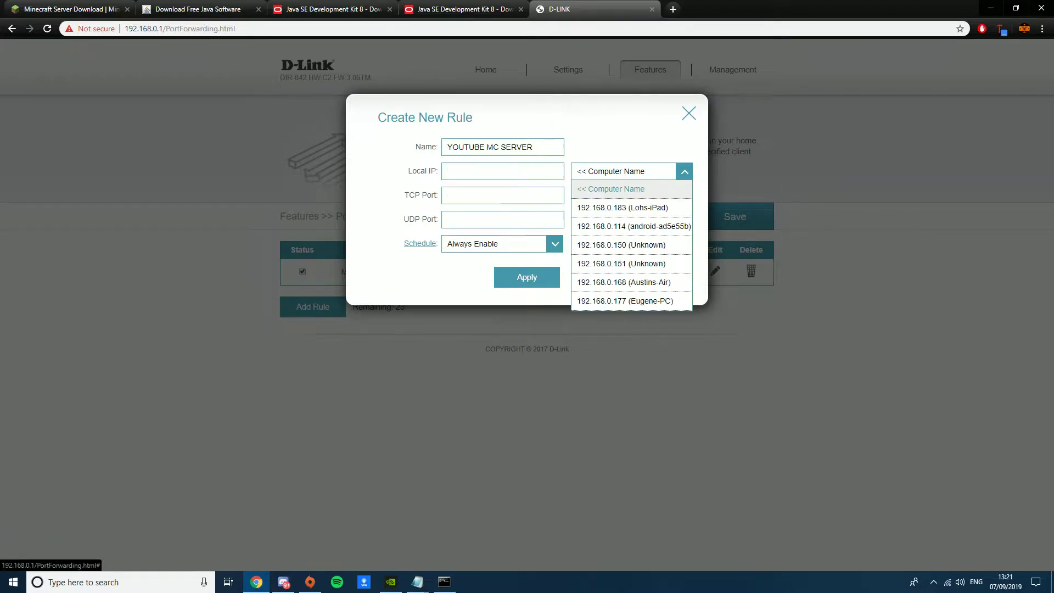
left_click(625, 301)
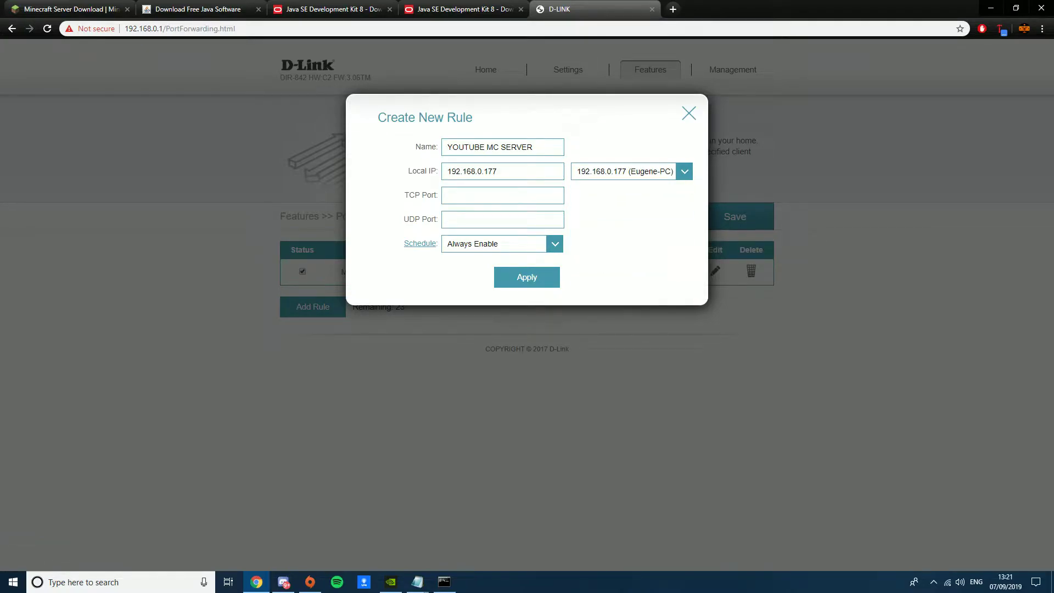
mouse_move(418, 582)
left_click(358, 529)
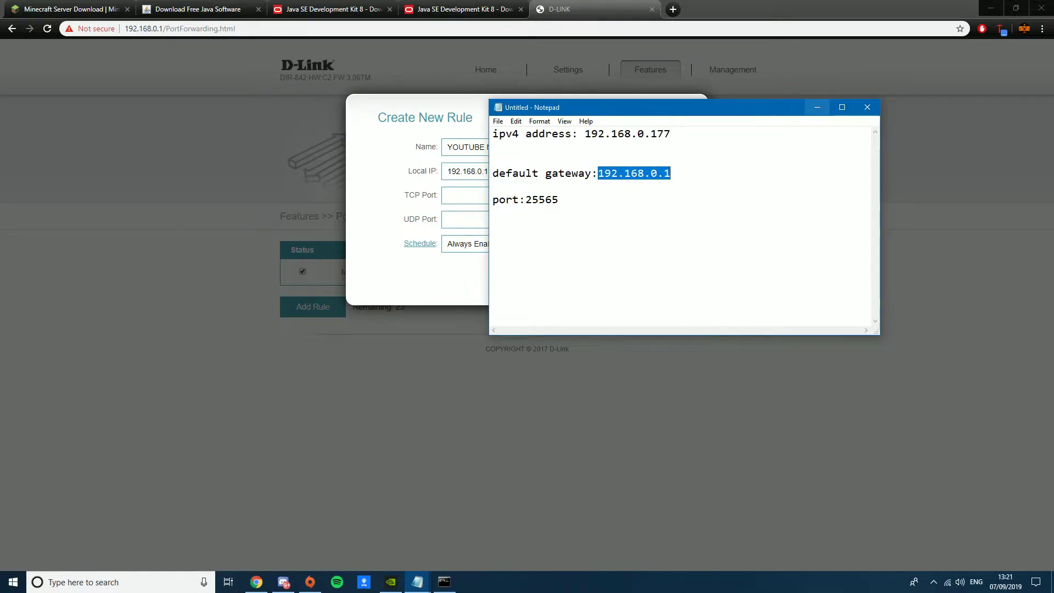
left_click(818, 107)
- Try filling the TCP port from the browser's suggested value, which gives 25665
left_click(502, 196)
left_click(502, 220)
left_click(503, 196)
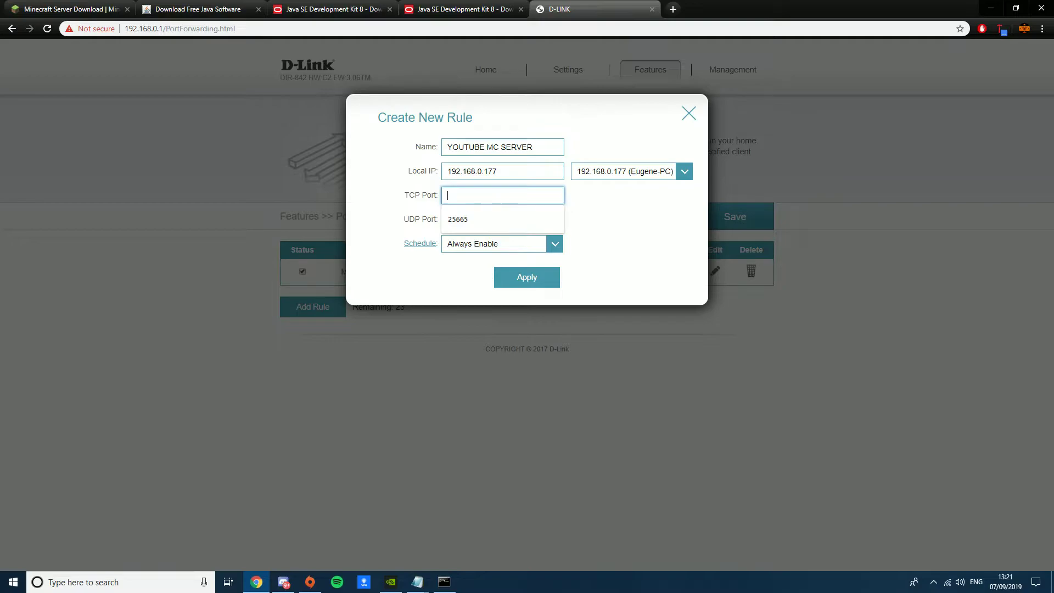
key("Down")
key("Up")
key("Escape")
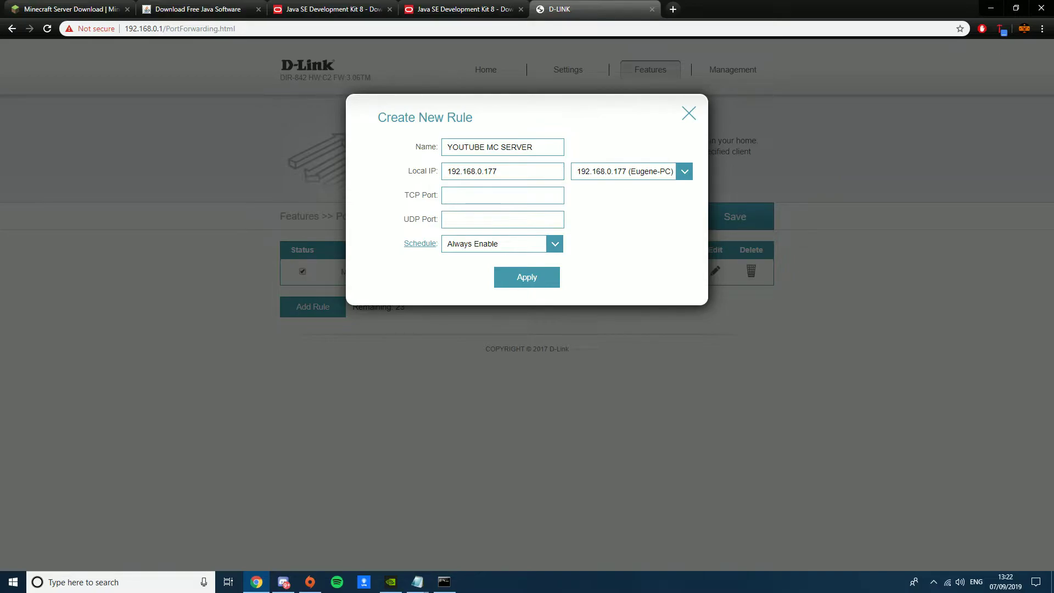
left_click(494, 196)
left_click(489, 219)
left_click(489, 220)
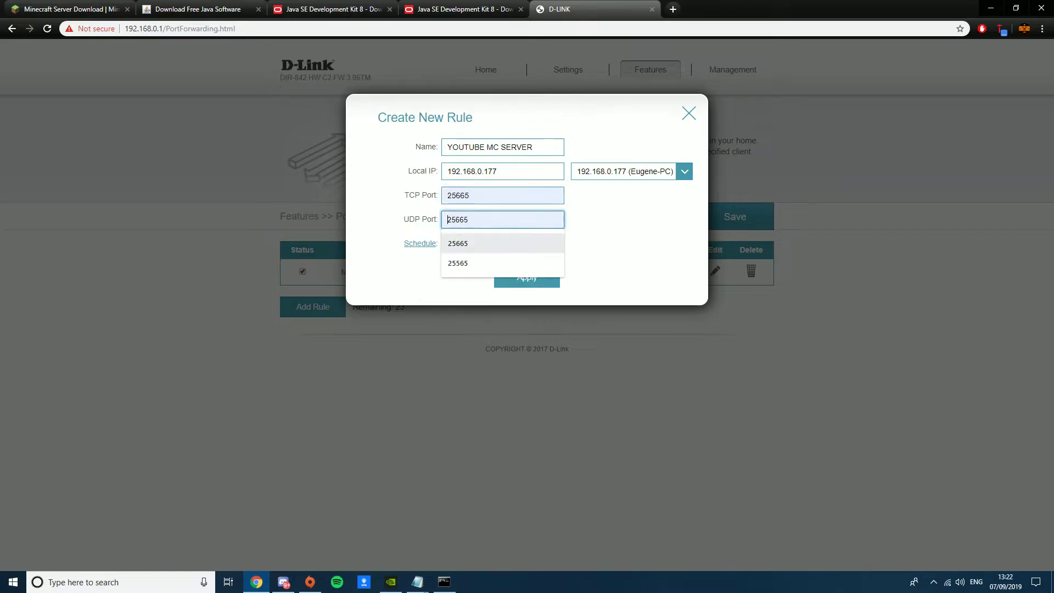
- Correct the TCP port to 25565, set UDP port 25565, and apply the rule
key("shift+Tab")
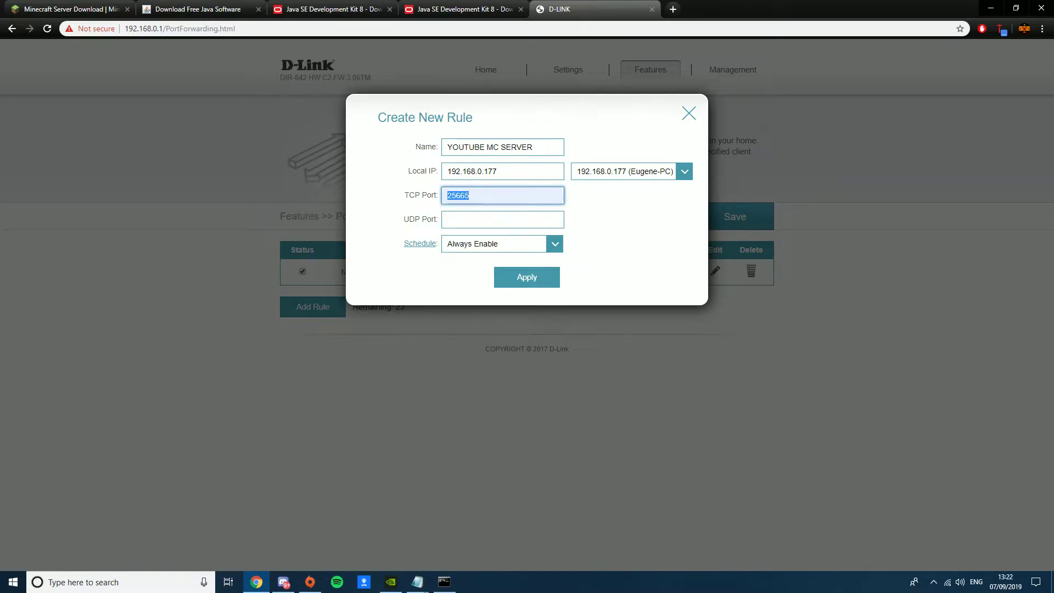
key("BackSpace")
type("25565")
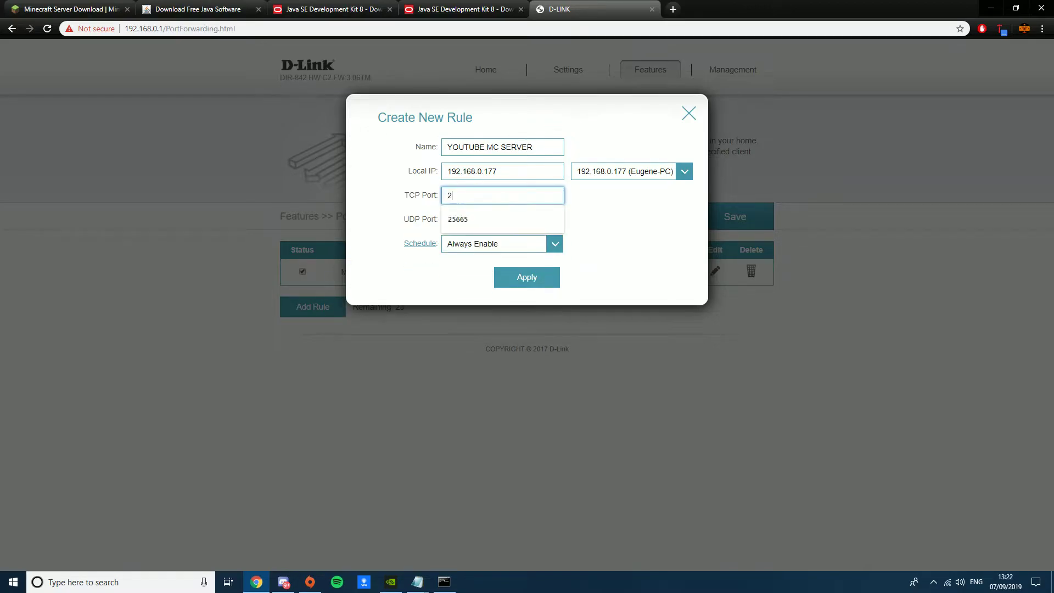
key("Tab")
type("25565")
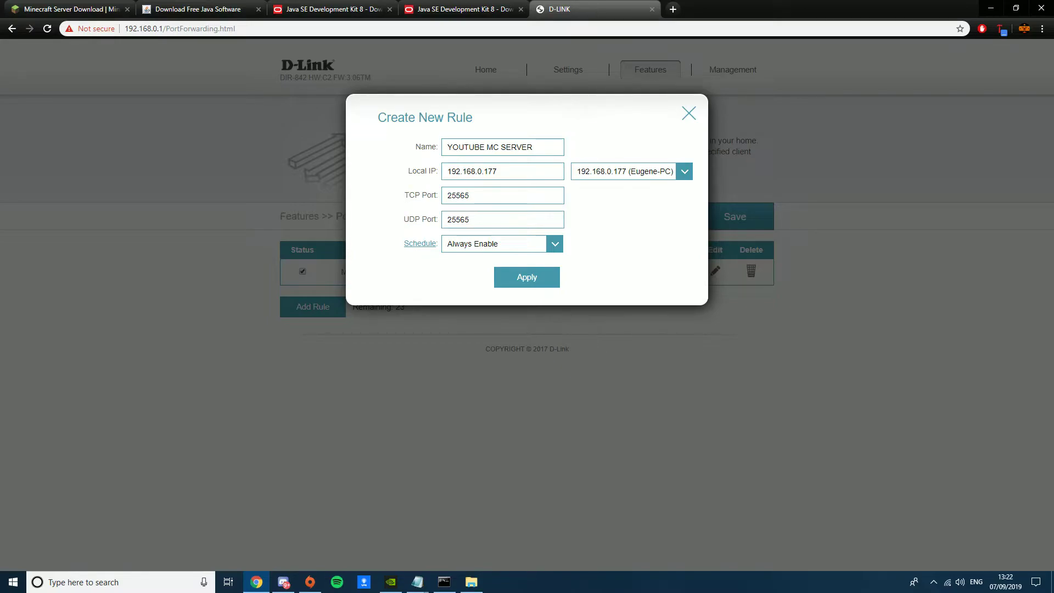
left_click_drag(404, 196, 409, 196)
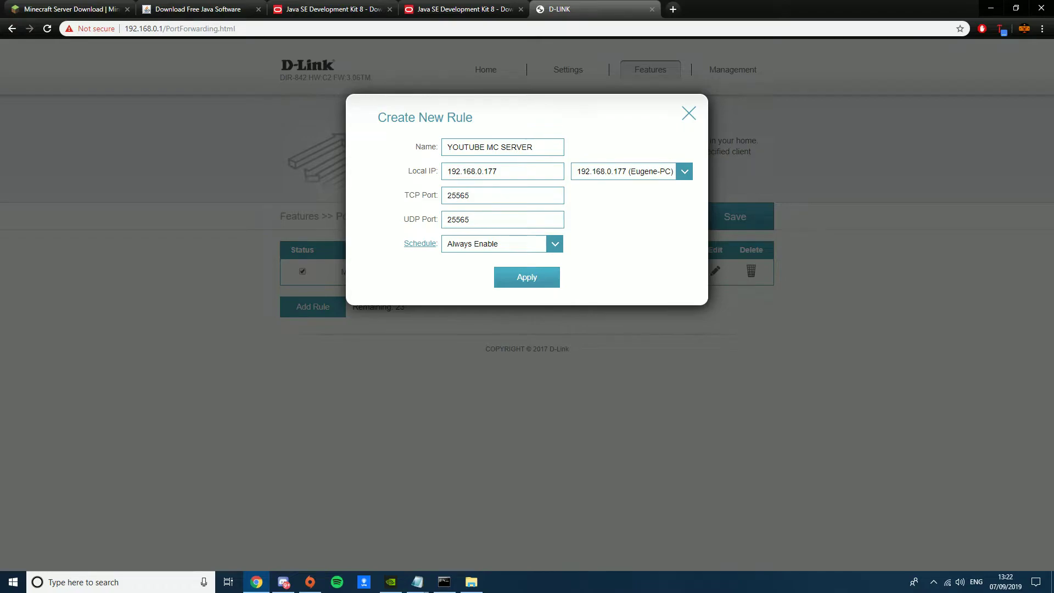
left_click(528, 277)
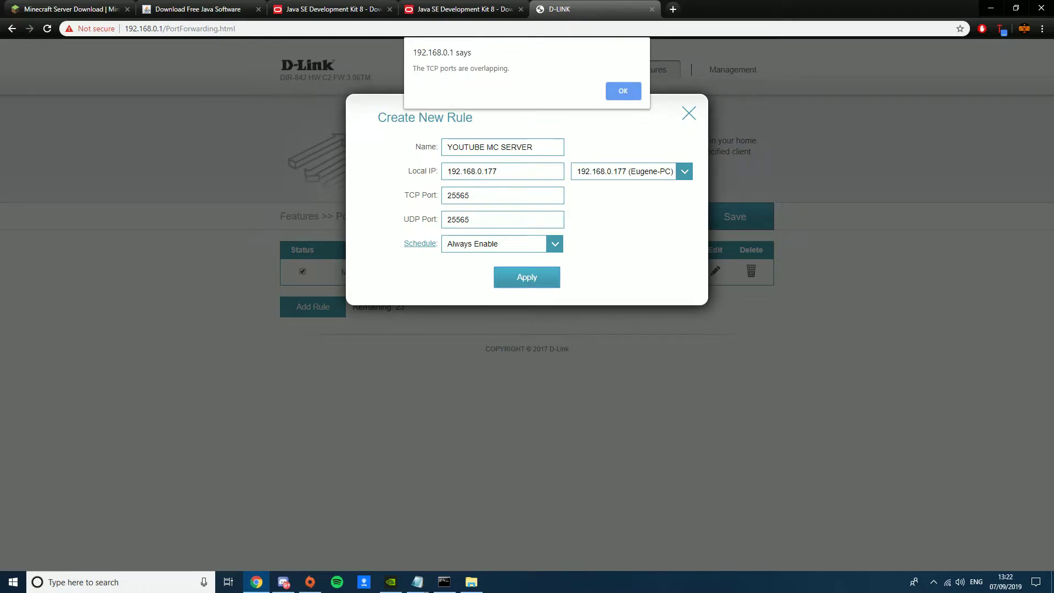
- Dismiss the overlapping-ports alert, discard the new rule, and review the existing MC SERVER rule
left_click(624, 92)
left_click(690, 113)
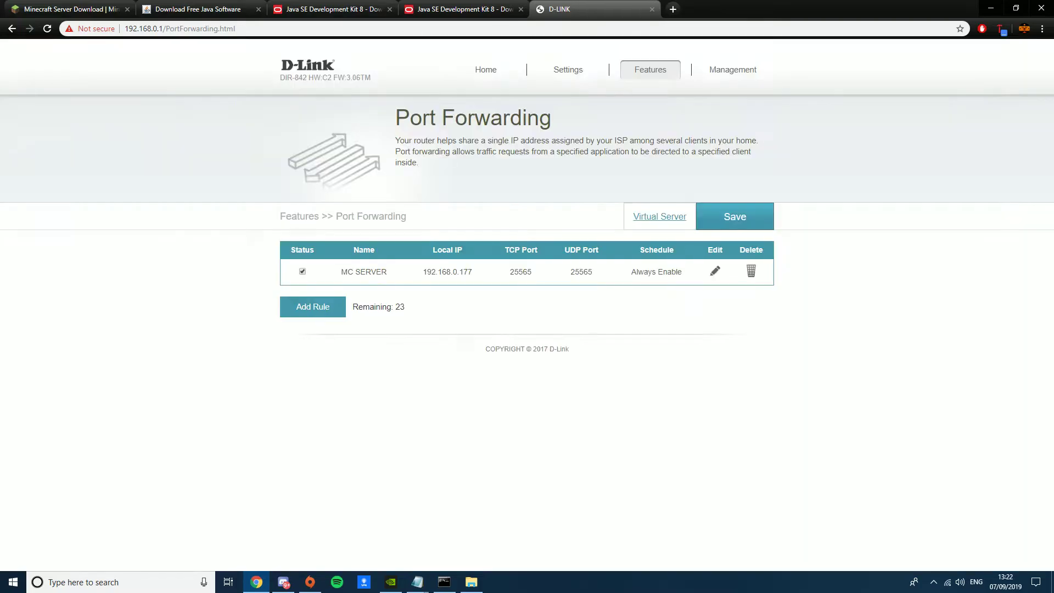
left_click_drag(422, 272, 649, 272)
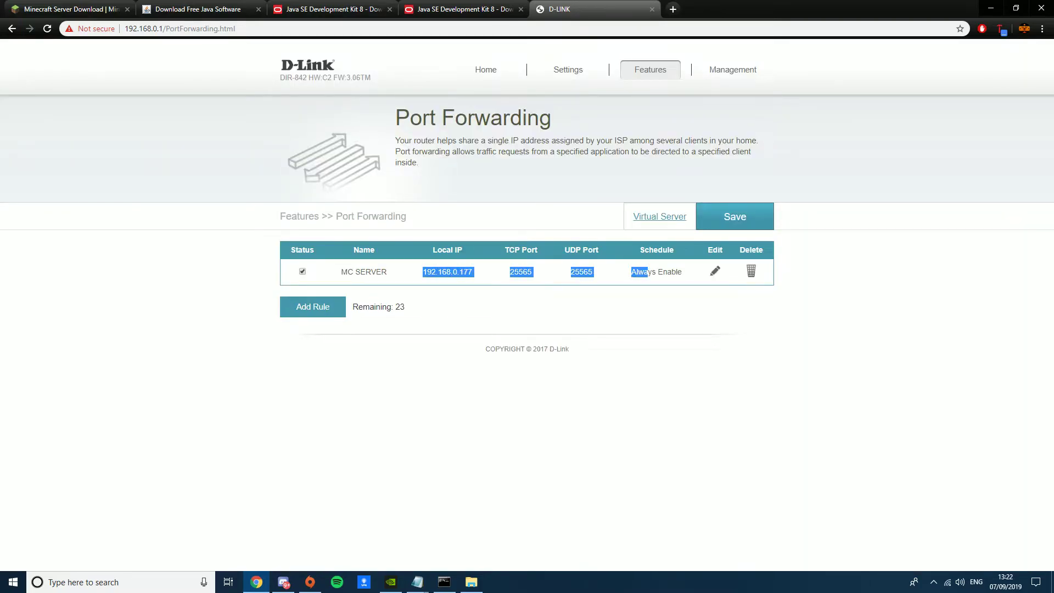
left_click(649, 296)
left_click_drag(422, 272, 593, 272)
left_click(594, 294)
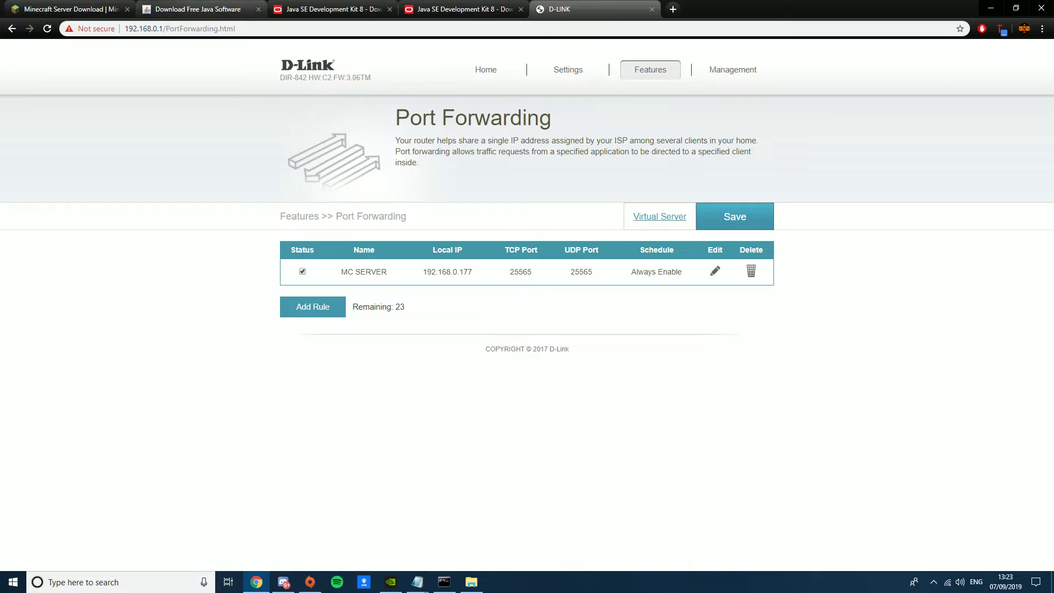
- Cycle through the Java download tabs back to the router tab, then minimize Chrome
left_click(459, 10)
left_click(333, 10)
left_click(203, 10)
key("ctrl+Tab")
key("ctrl+Tab")
key("ctrl+Tab")
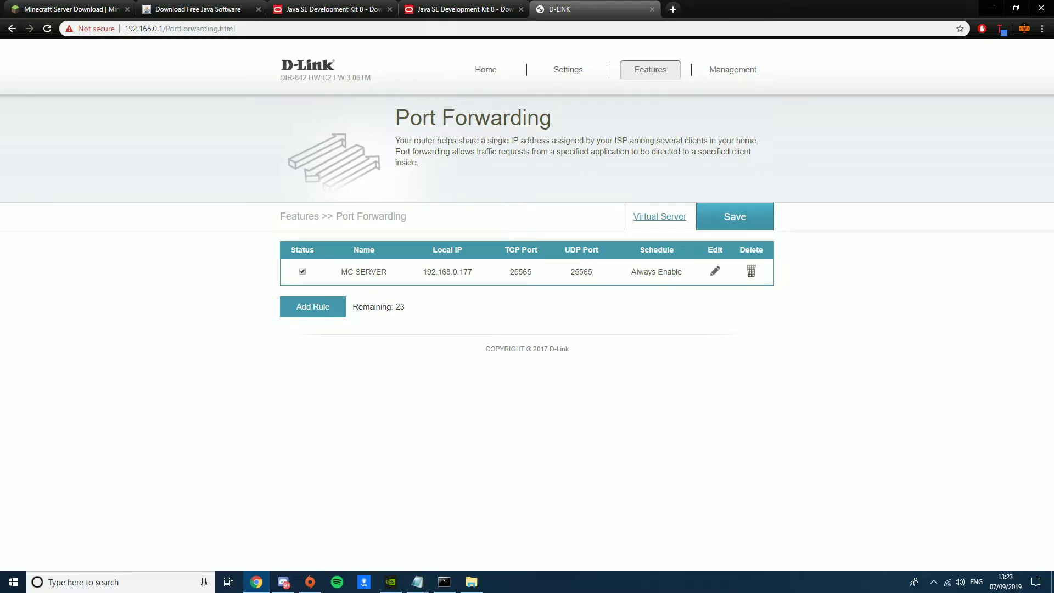
left_click(992, 8)
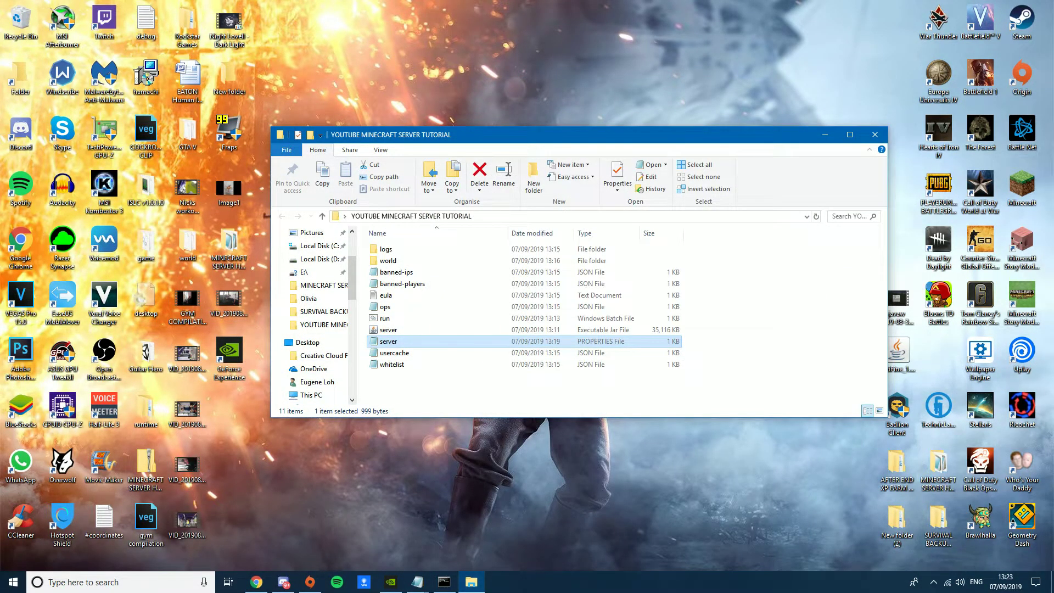
- Close the old server console and relaunch the server from the run batch file
left_click(445, 582)
scroll(208, 170, "down", 4)
scroll(207, 170, "up", 4)
left_click(337, 80)
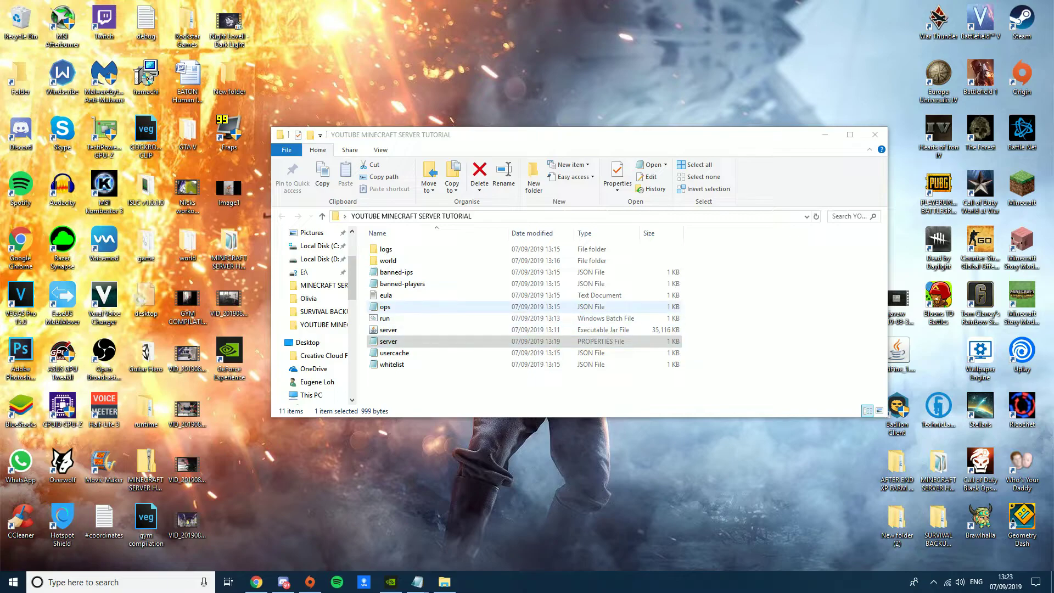
left_click(386, 318)
double_click(386, 319)
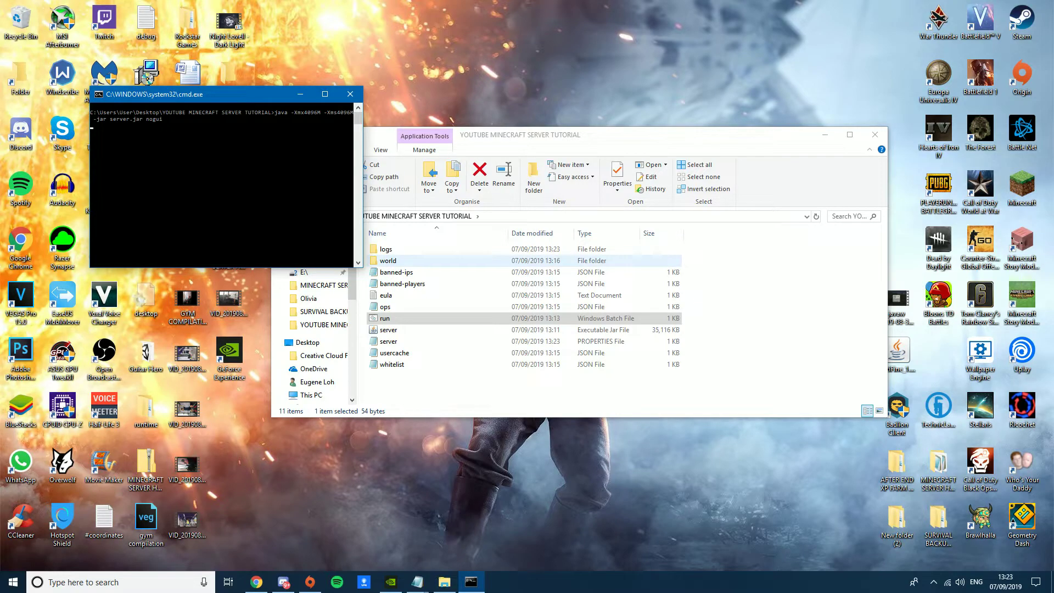
- Check the world folder, then move aside and minimize the server folder window
double_click(389, 261)
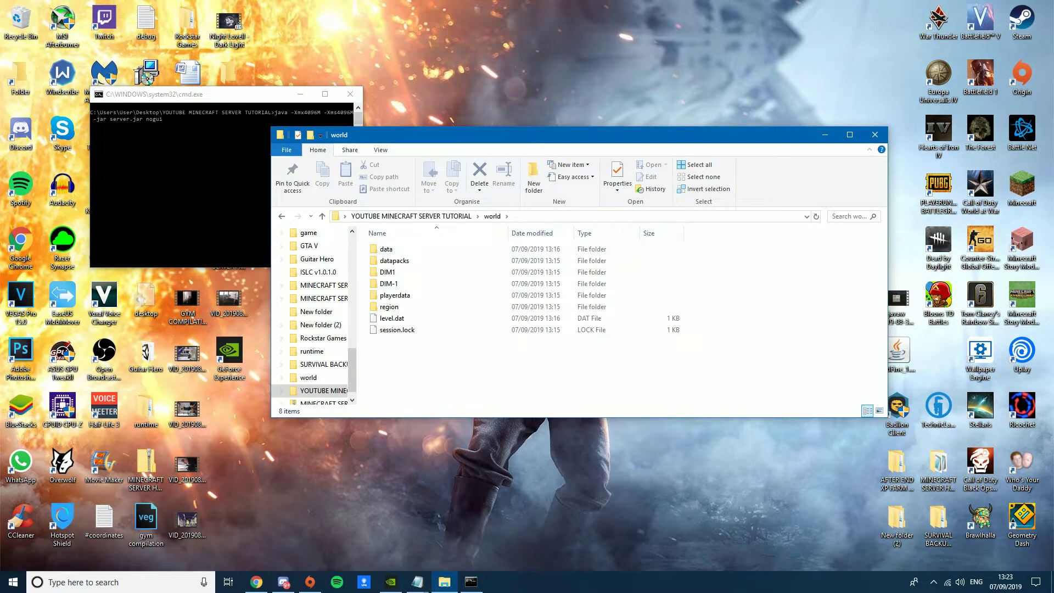
key("BackSpace")
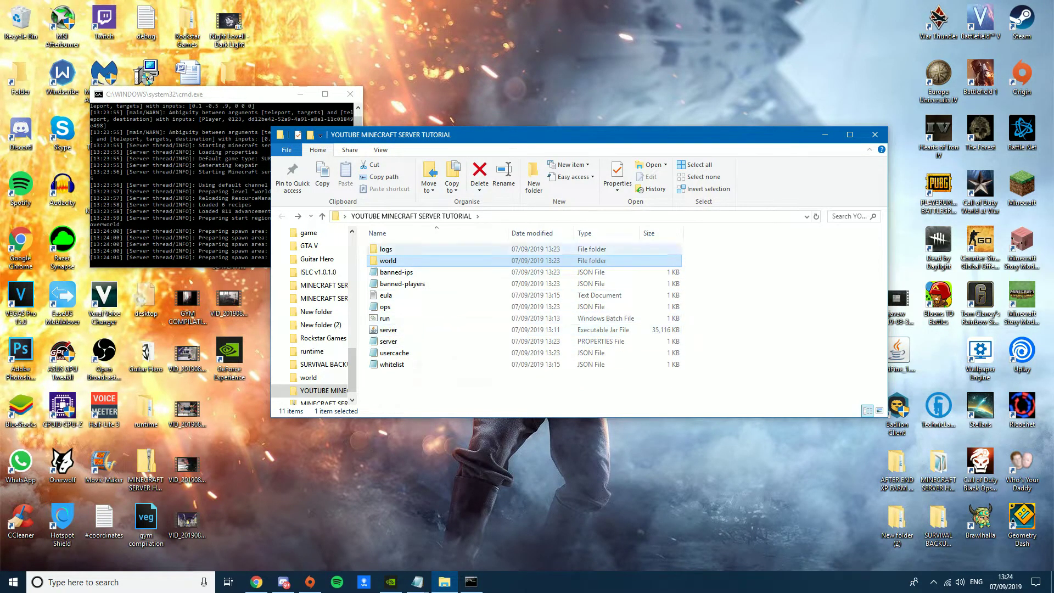
left_click_drag(500, 137, 605, 120)
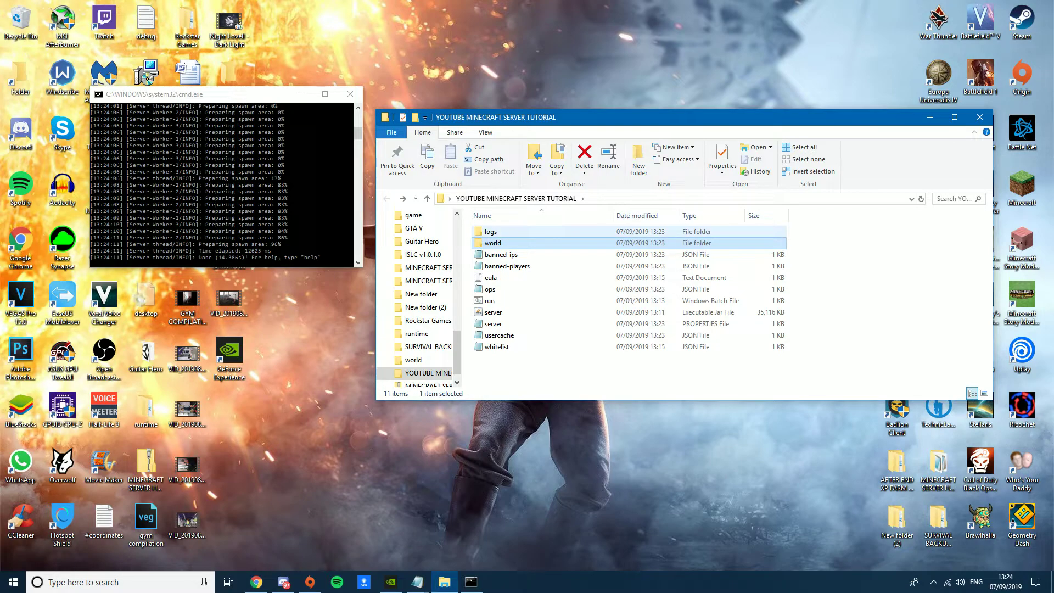
left_click(930, 117)
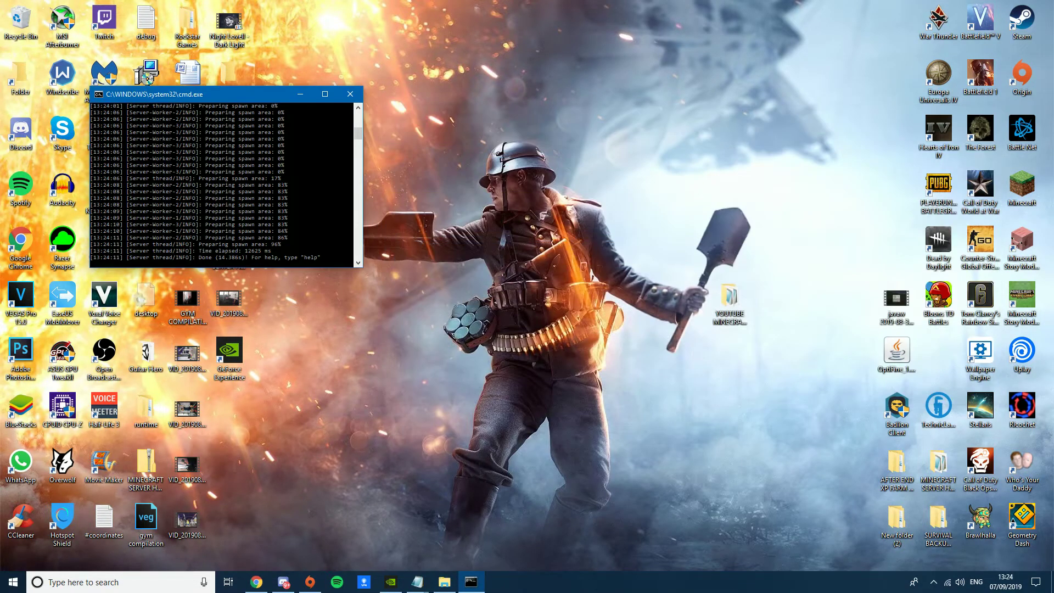
double_click(1022, 188)
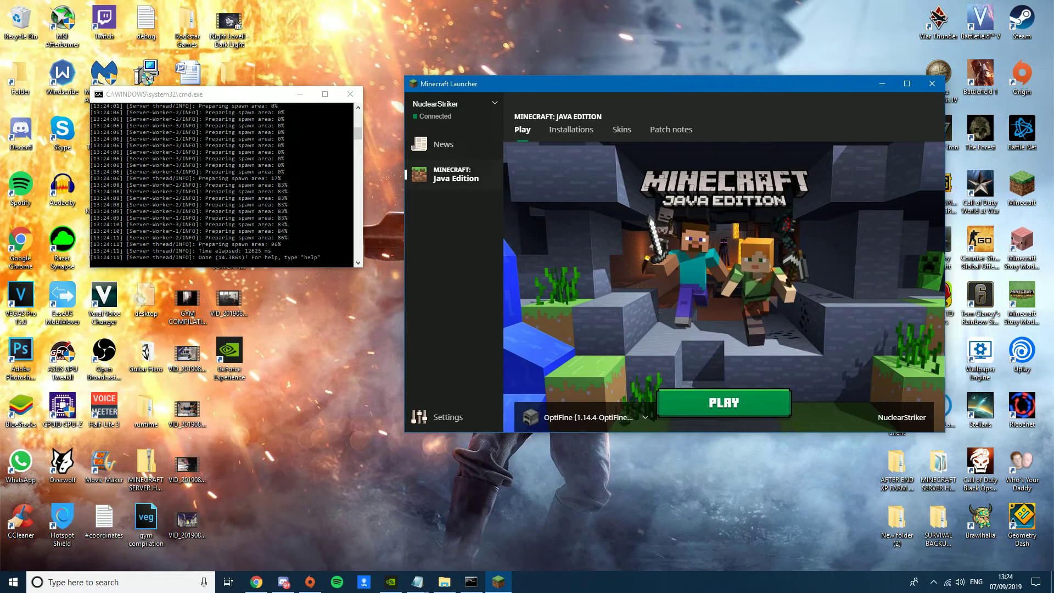
- Launch Minecraft with the OptiFine installation selected
left_click(588, 418)
left_click(587, 417)
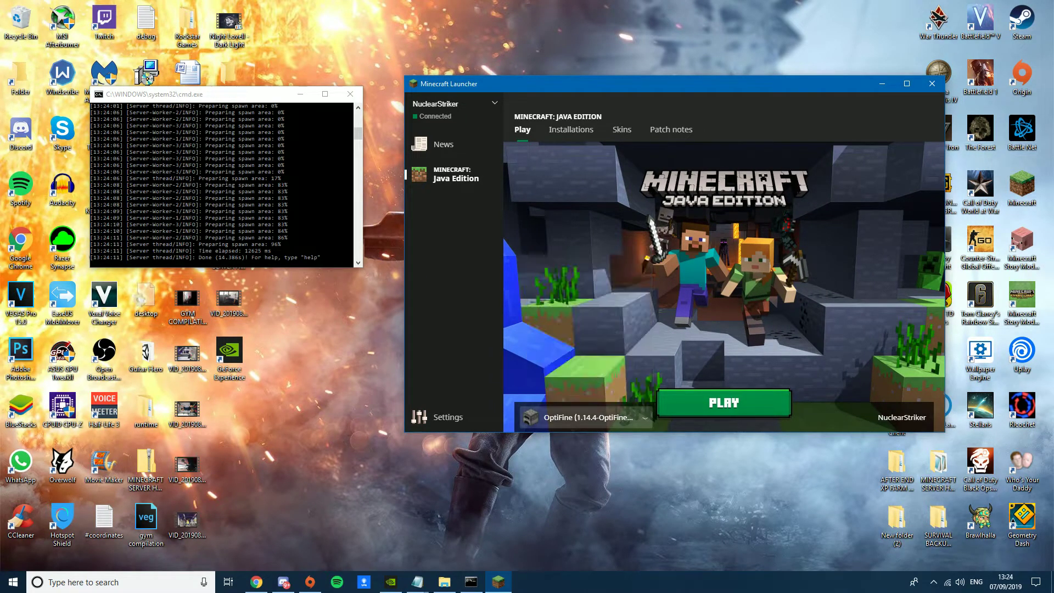
left_click(723, 403)
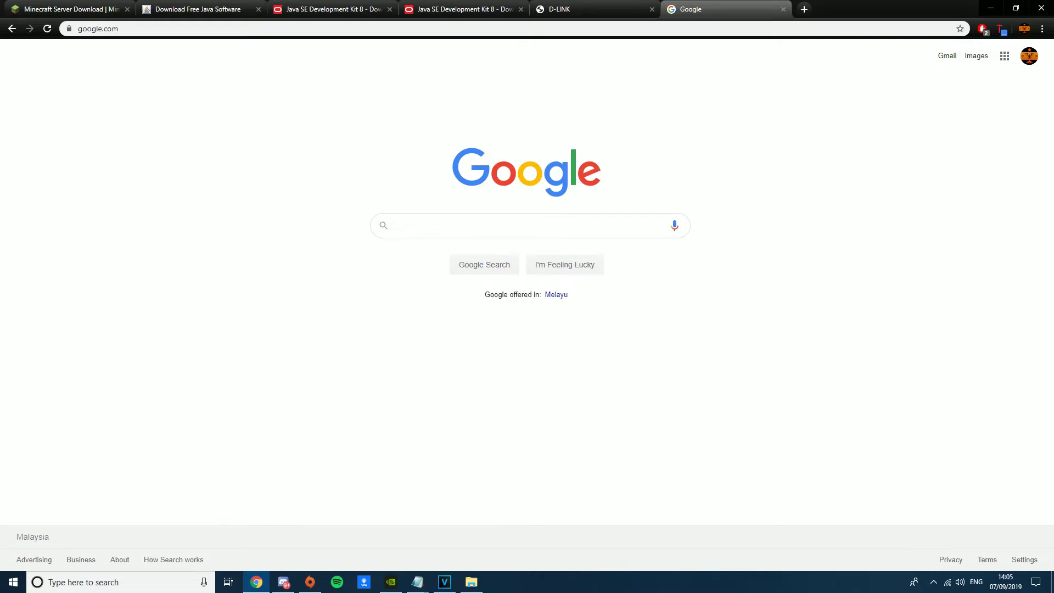
- Search Google for 'my public ip address' and open the WhatIsMyIP.com result
type("m")
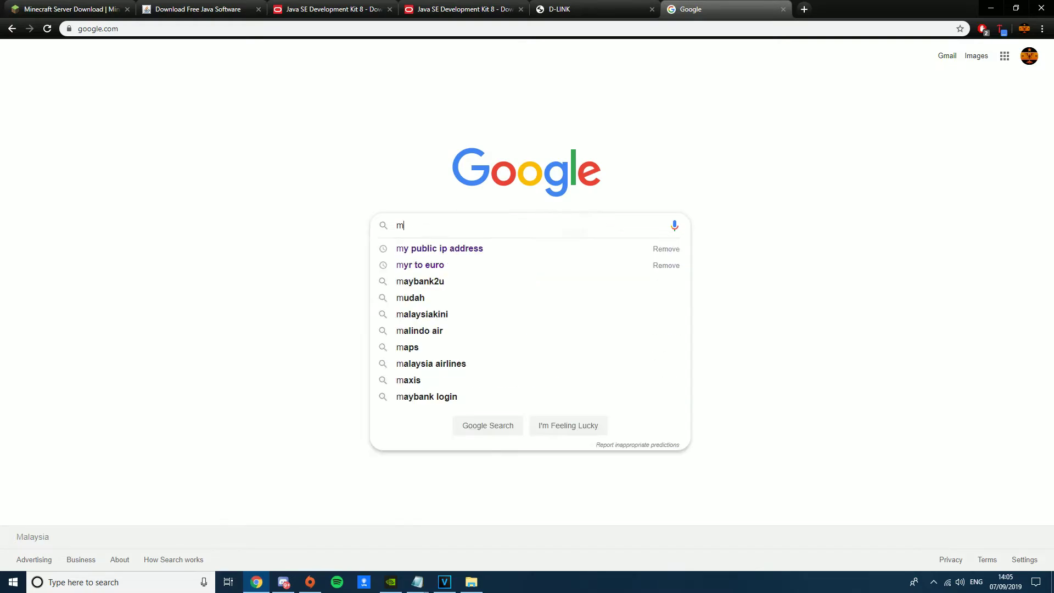
type("y public ip ad")
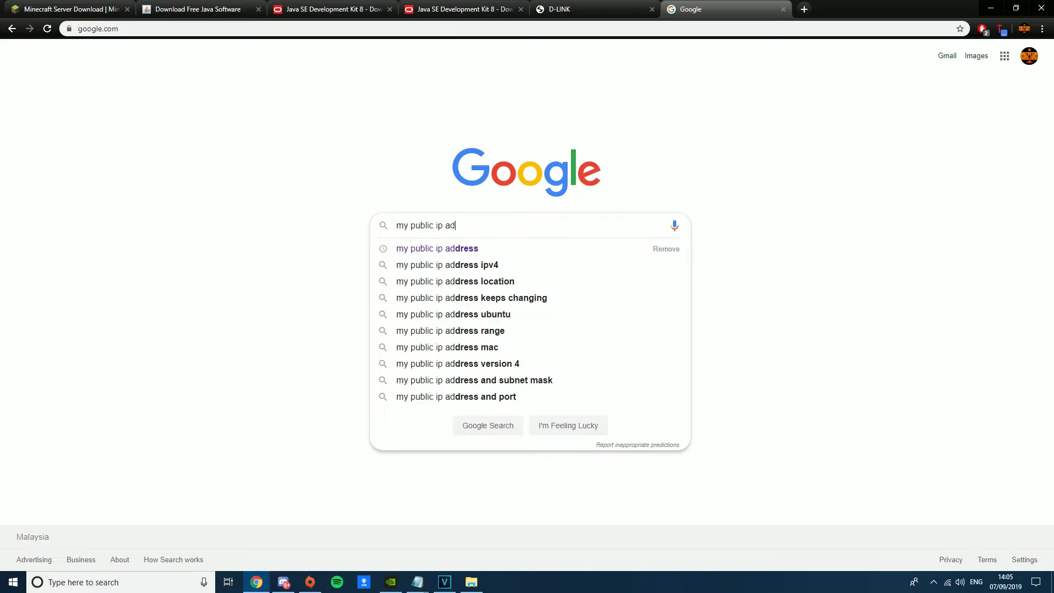
type("dress")
key("Return")
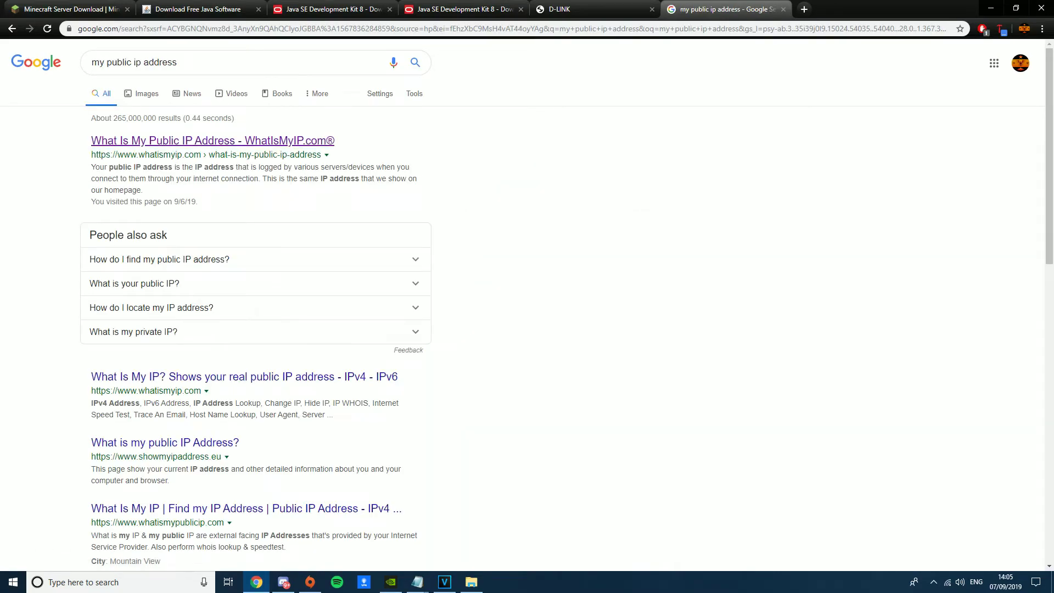
left_click(220, 284)
left_click(220, 284)
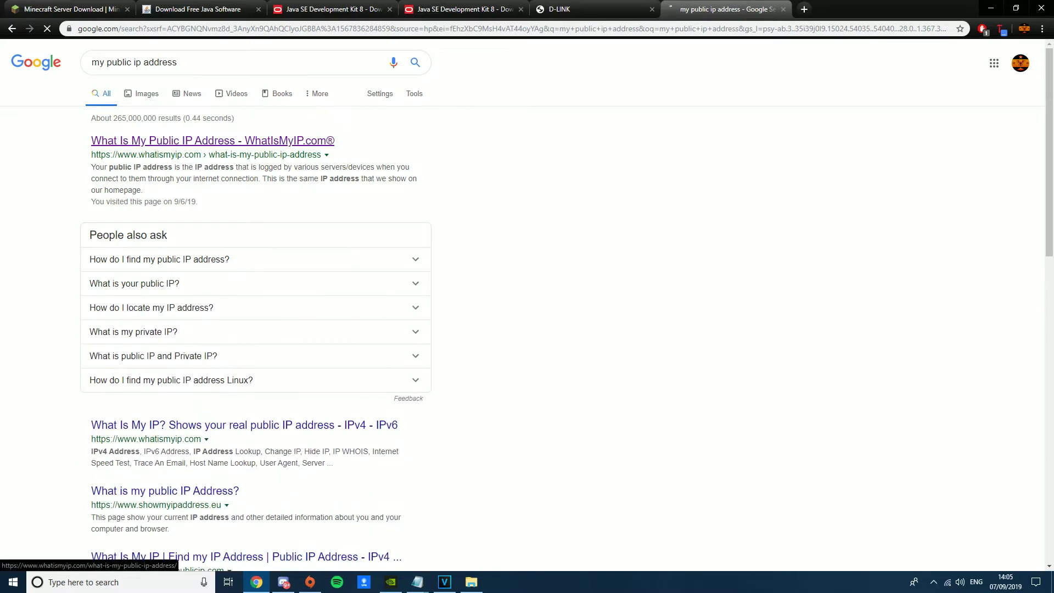
left_click(212, 140)
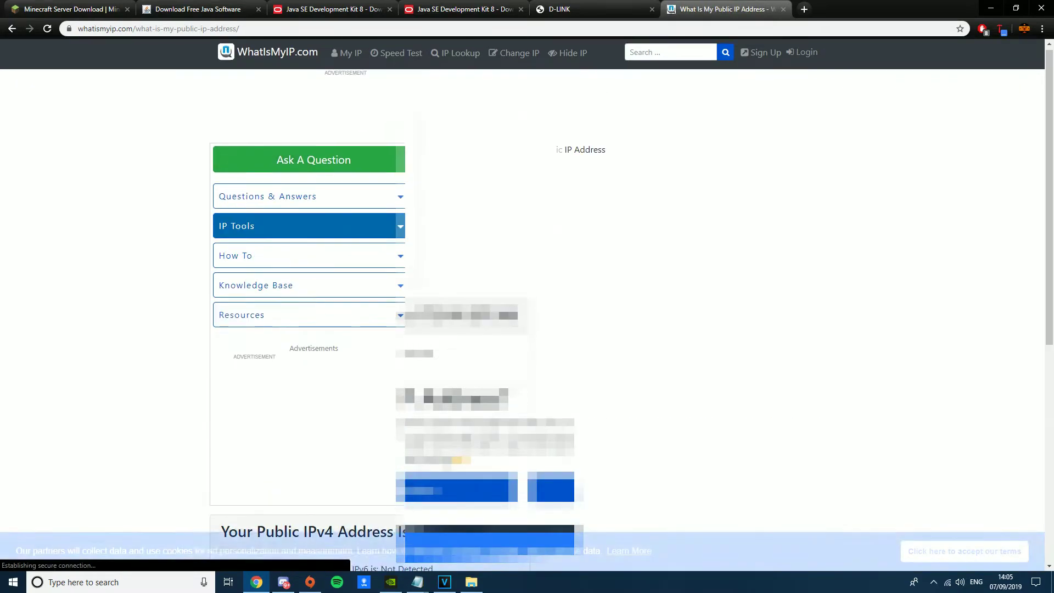
scroll(527, 296, "down", 4)
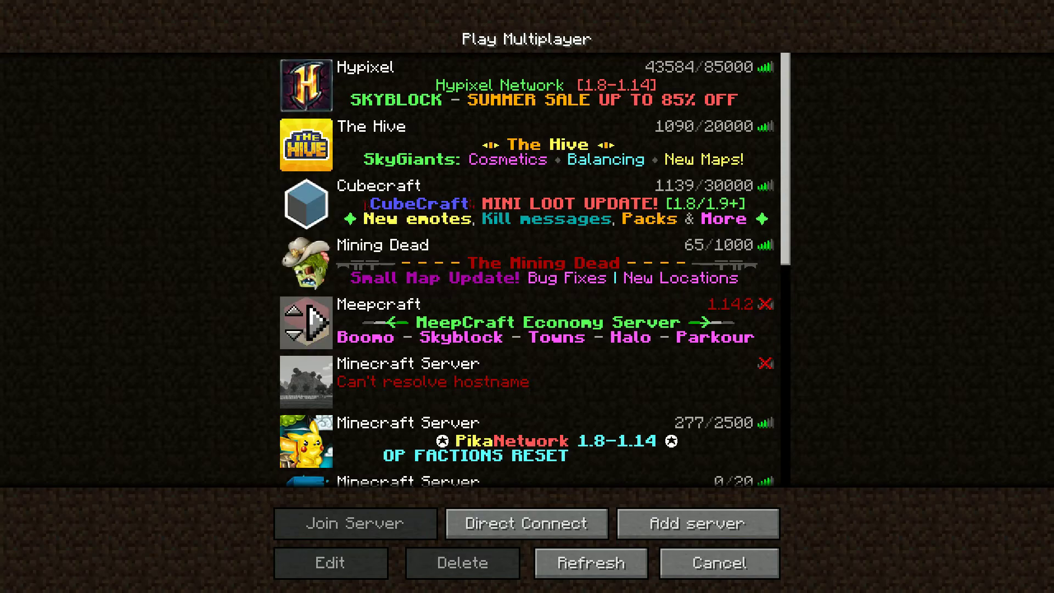
- Direct Connect to server address 0 and join the local server
left_click(527, 524)
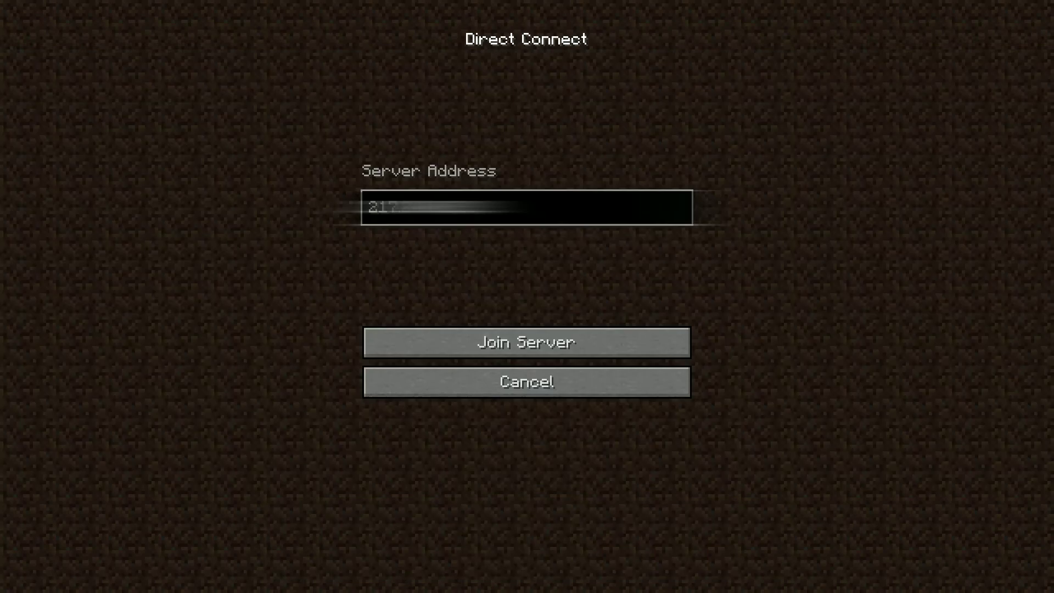
key("ctrl+a")
key("BackSpace")
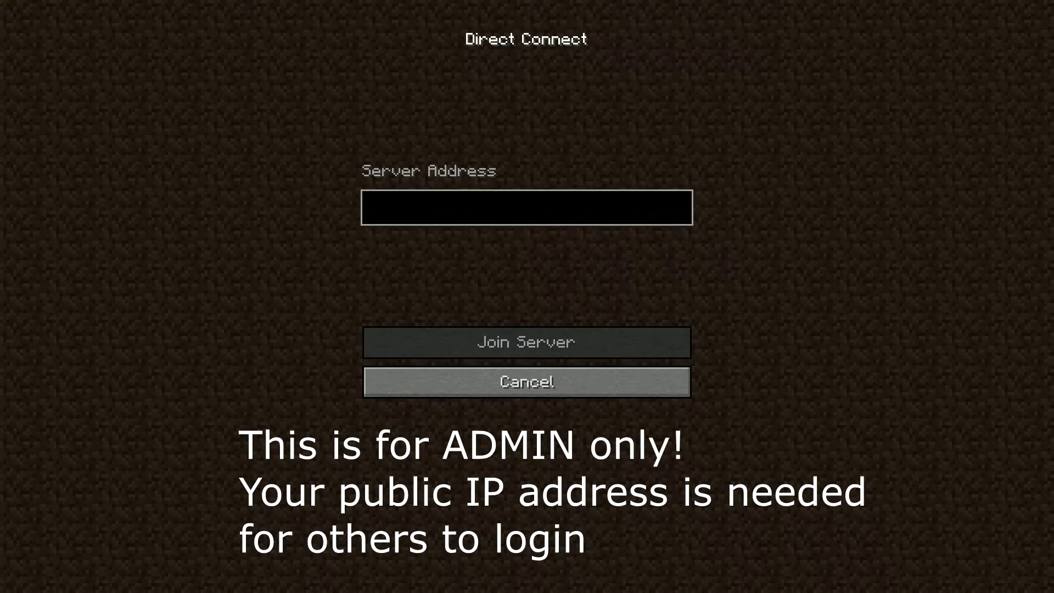
type("0")
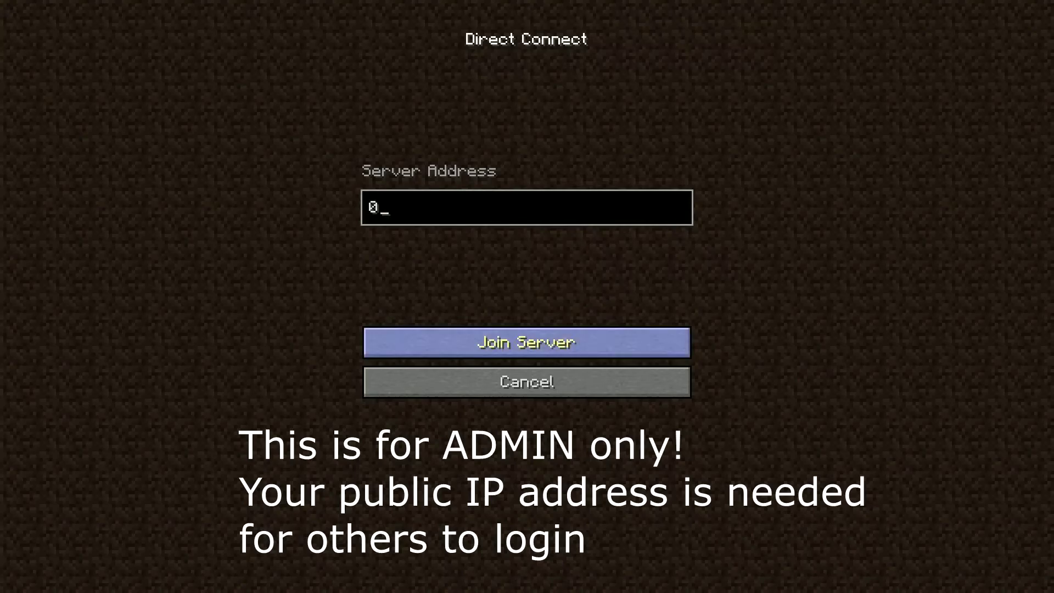
left_click(527, 342)
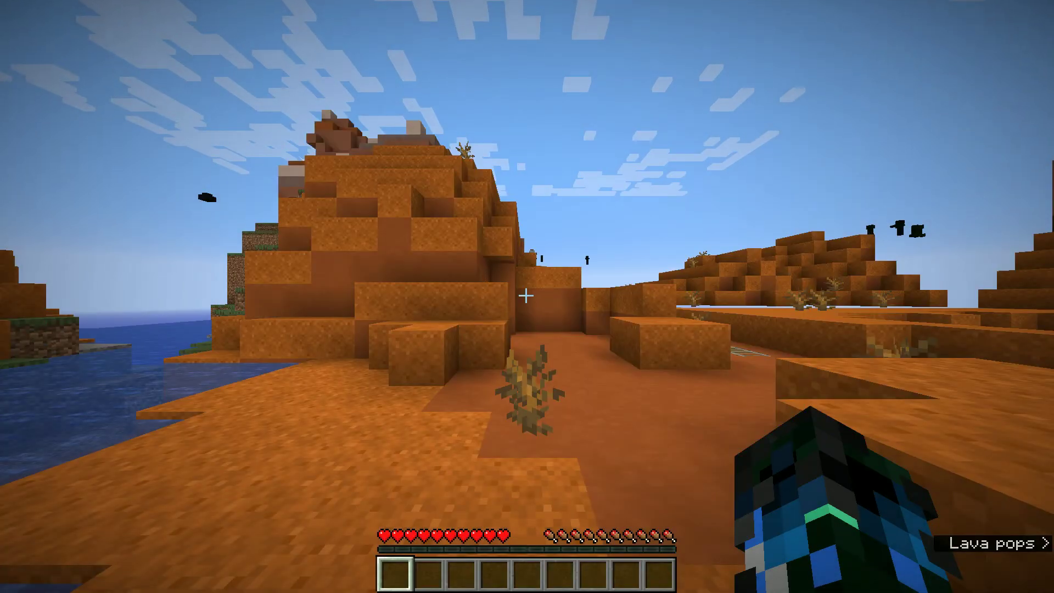
- Walk past the pond into the rail trench and view the connected players list
key("w")
key("w")
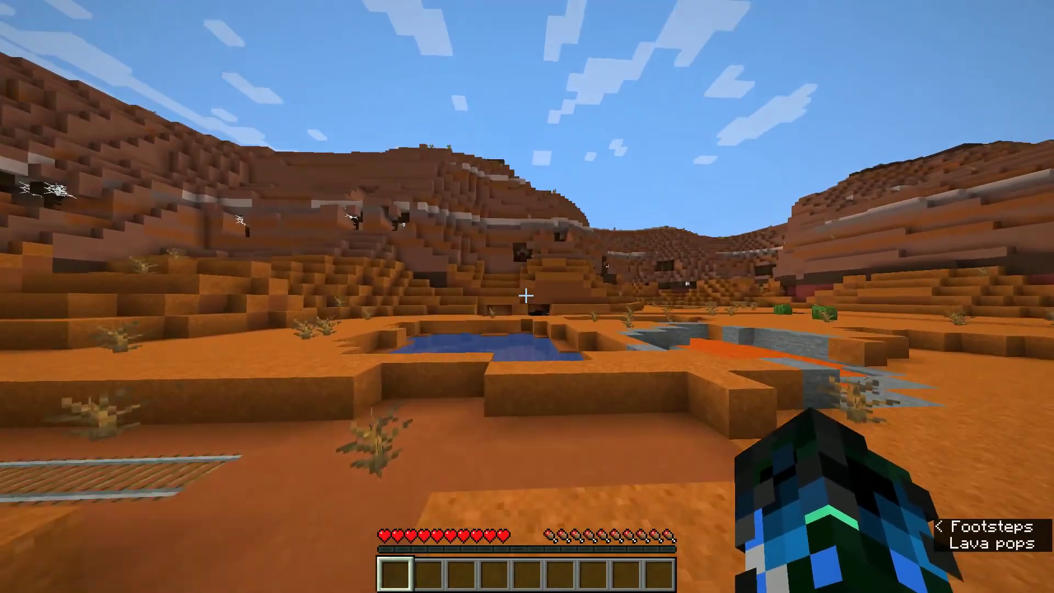
key("w")
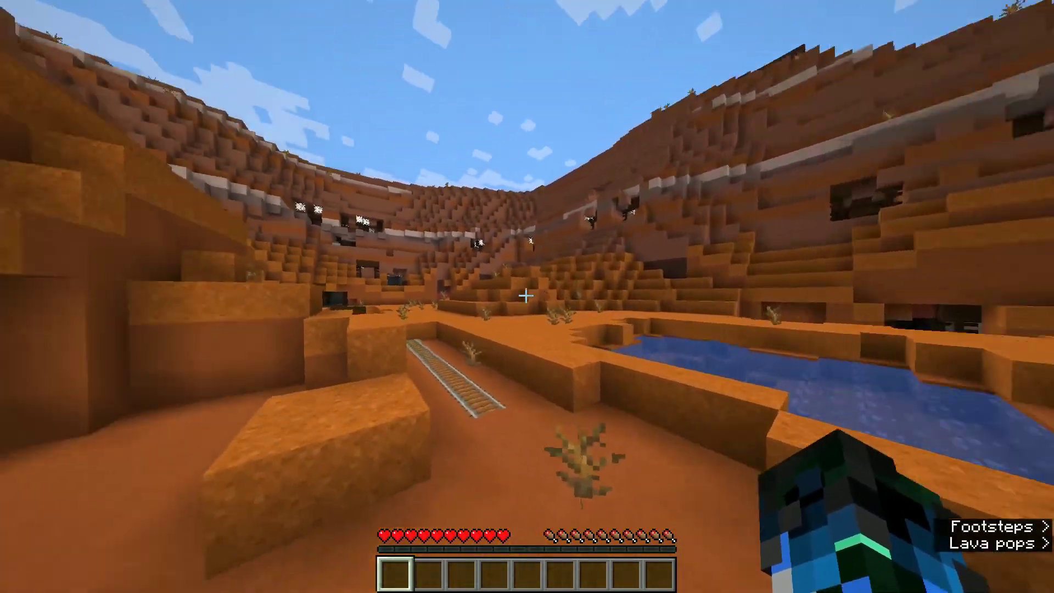
key("w")
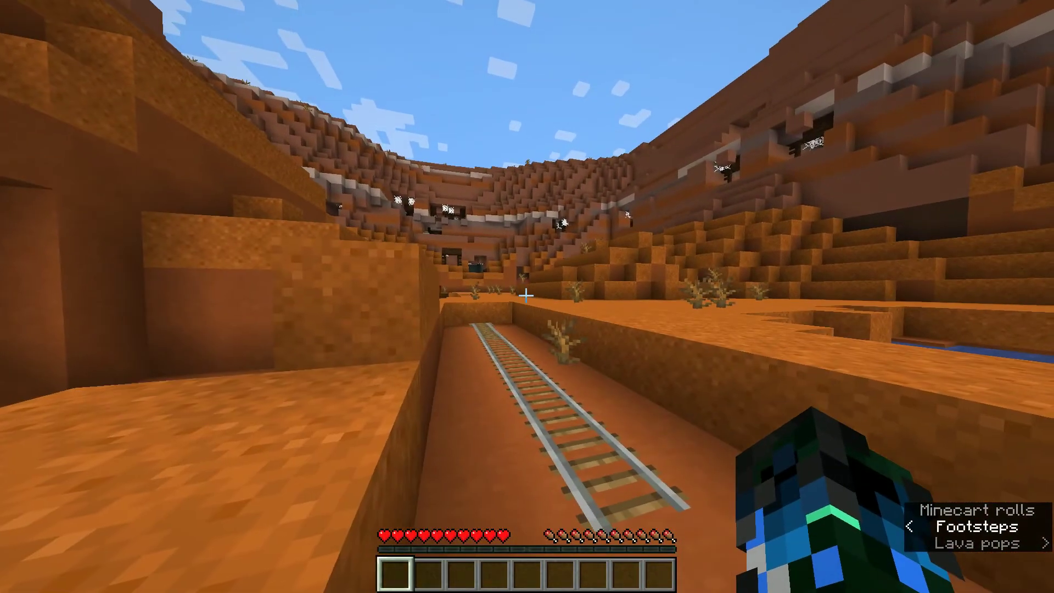
key("w")
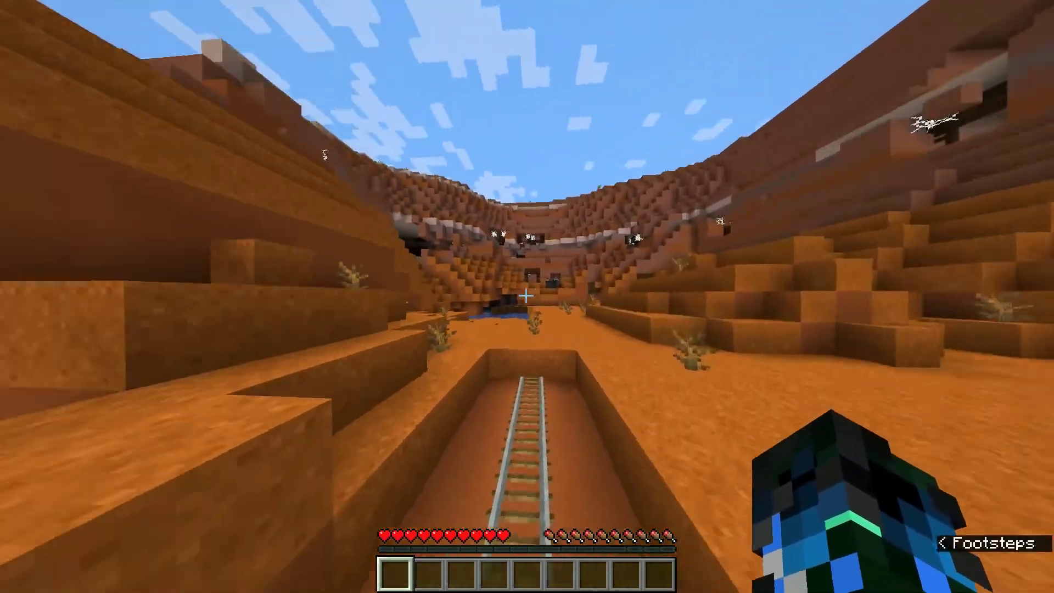
key("Tab")
- Climb the terracotta ledges and stepped orange blocks, then pause the game
key("w")
key("space")
key("space")
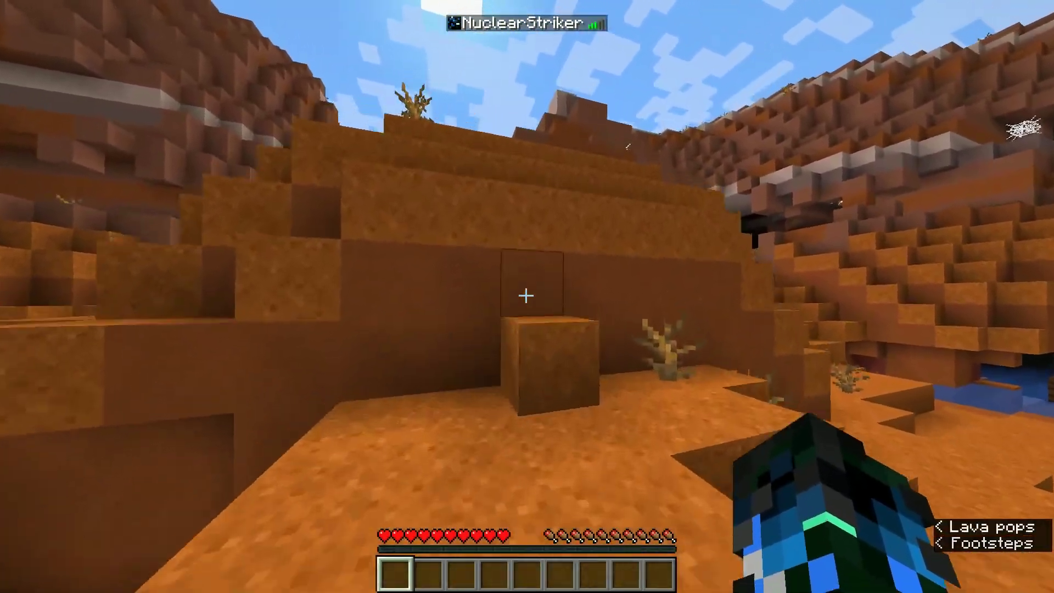
key("w")
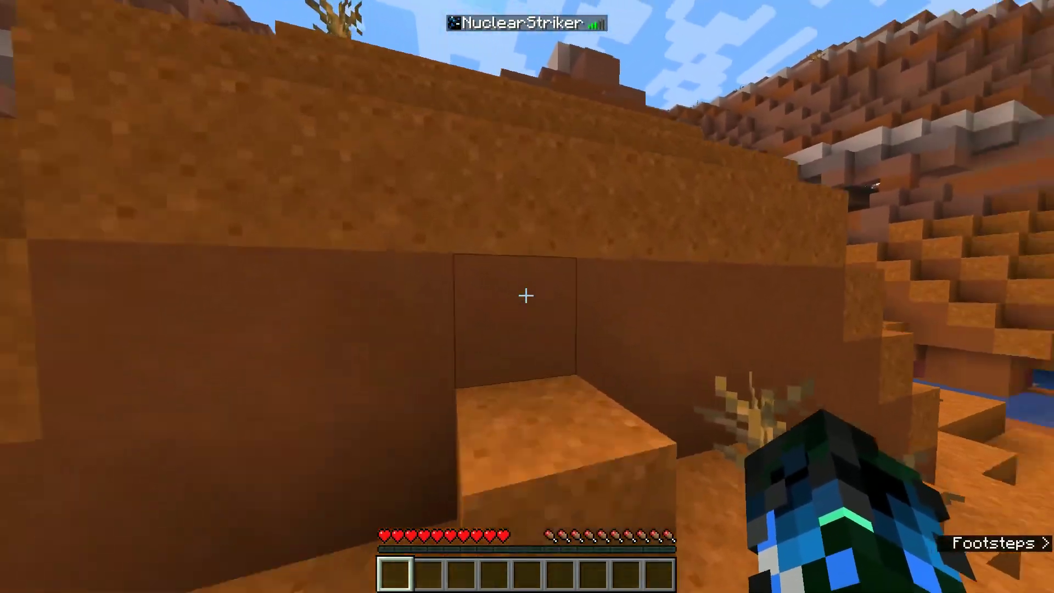
key("w")
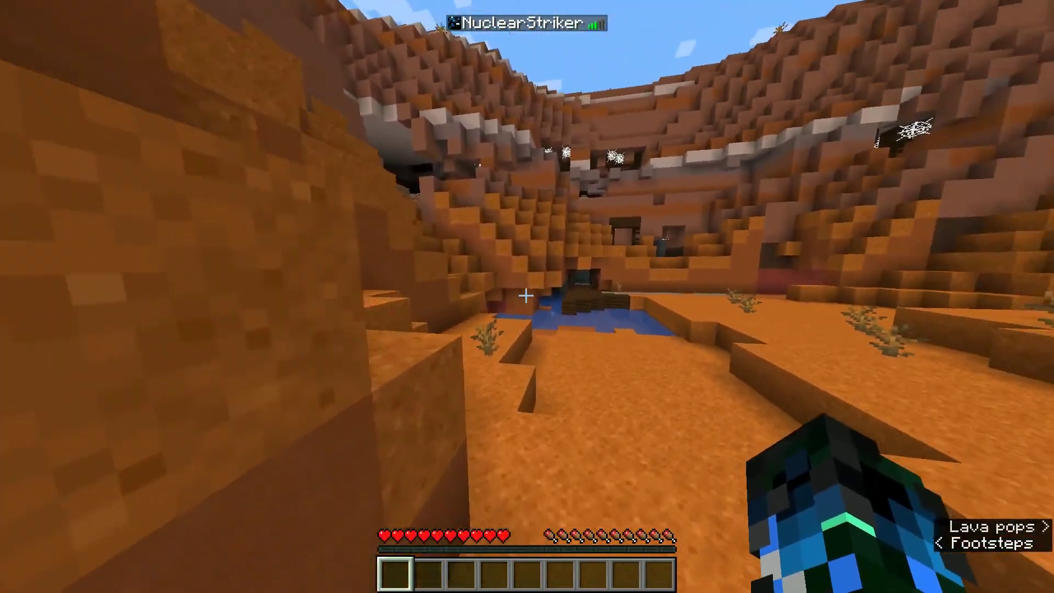
key("w")
key("space")
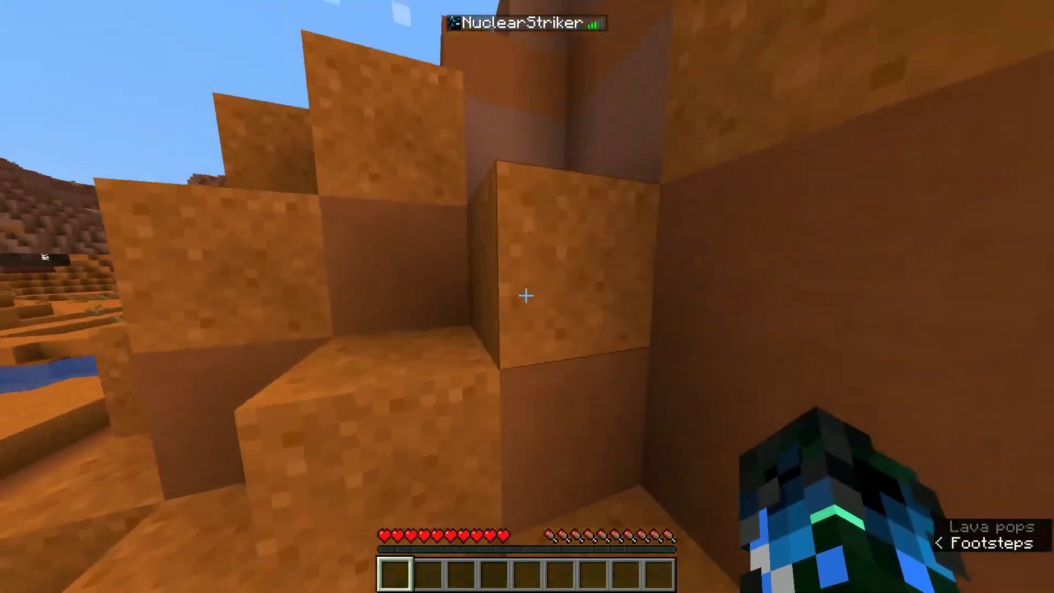
key("w")
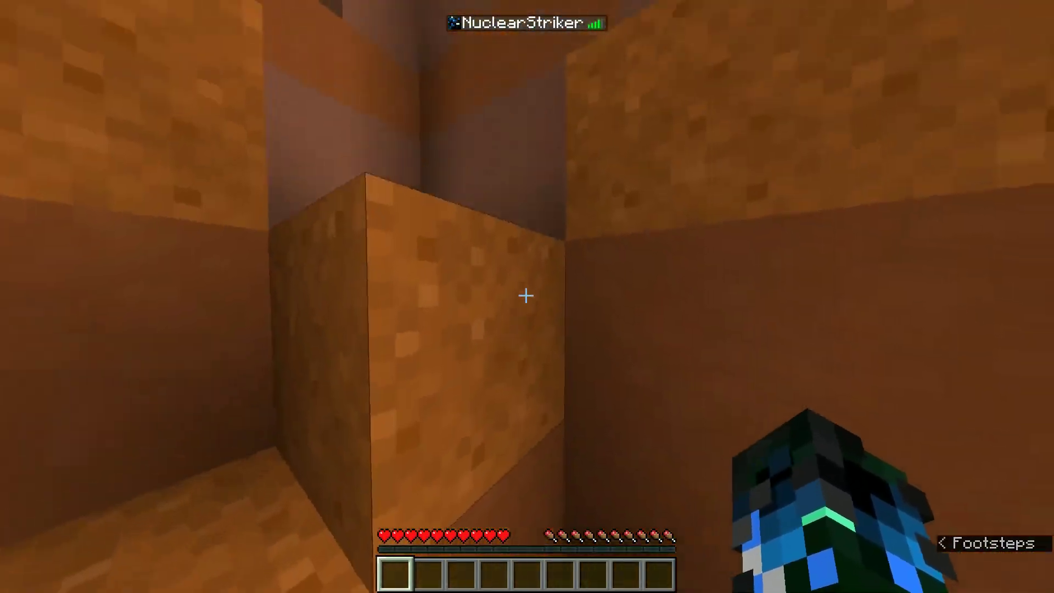
key("space")
key("w")
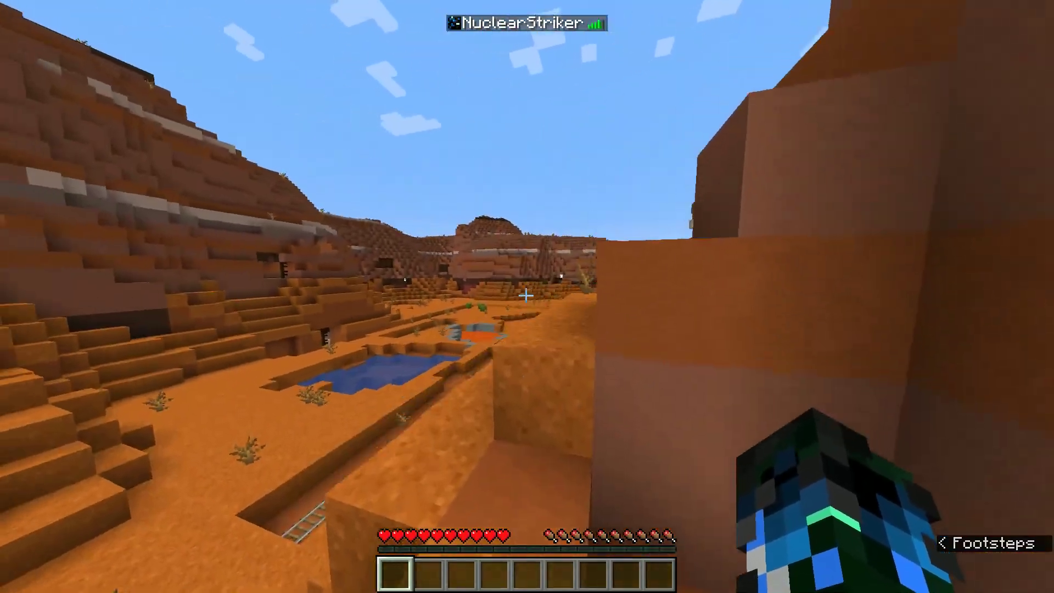
key("Escape")
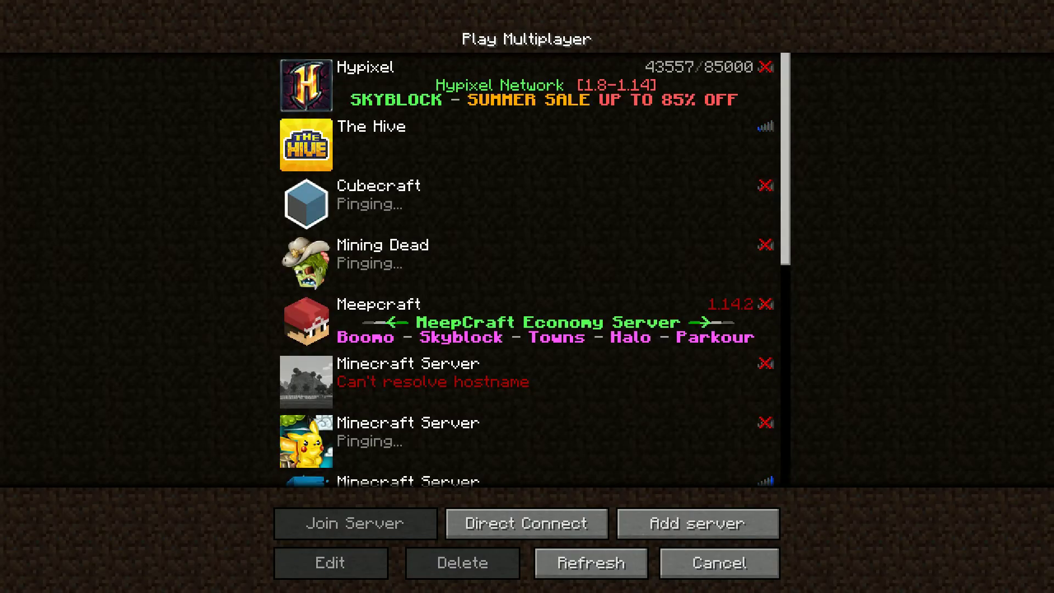